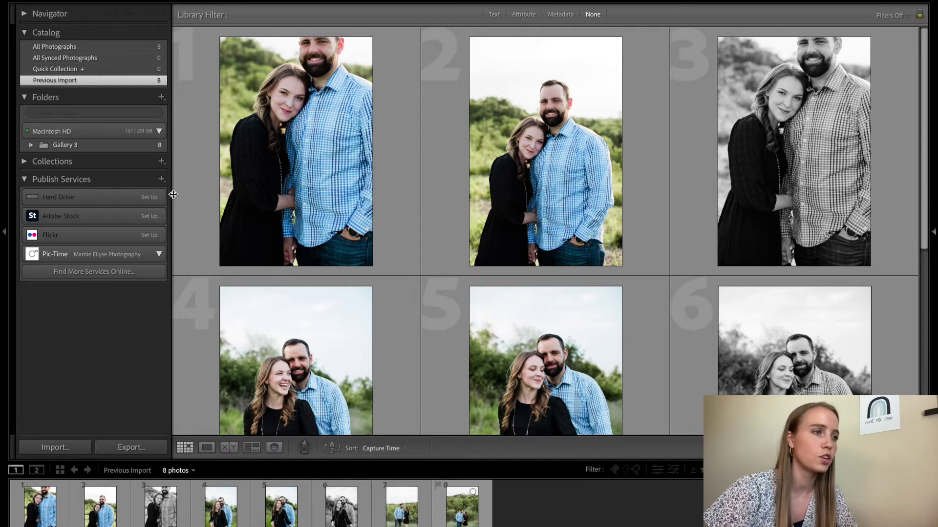
Download the Pic-Time Lightroom plugin and launch the PicTimeLrPublisher 3.lrplugin file to install it
key("ctrl+Left")
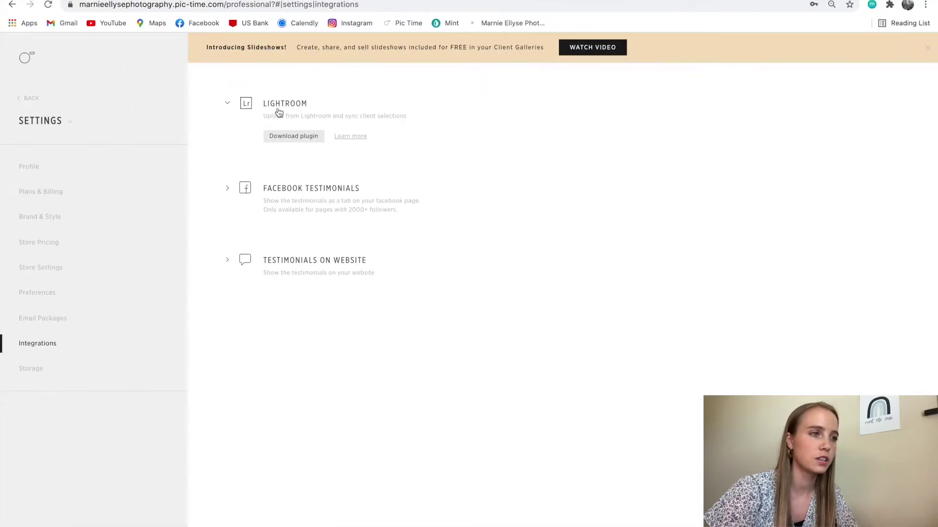
left_click(289, 138)
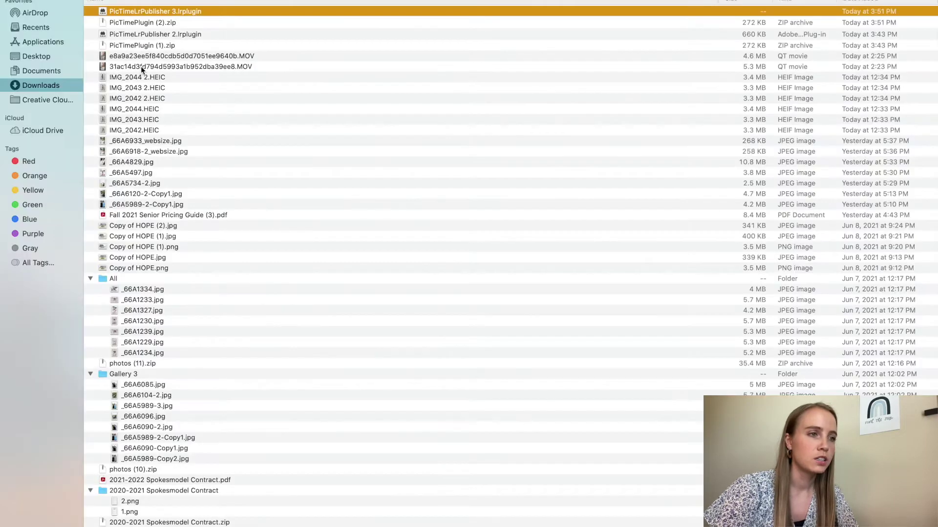
double_click(201, 11)
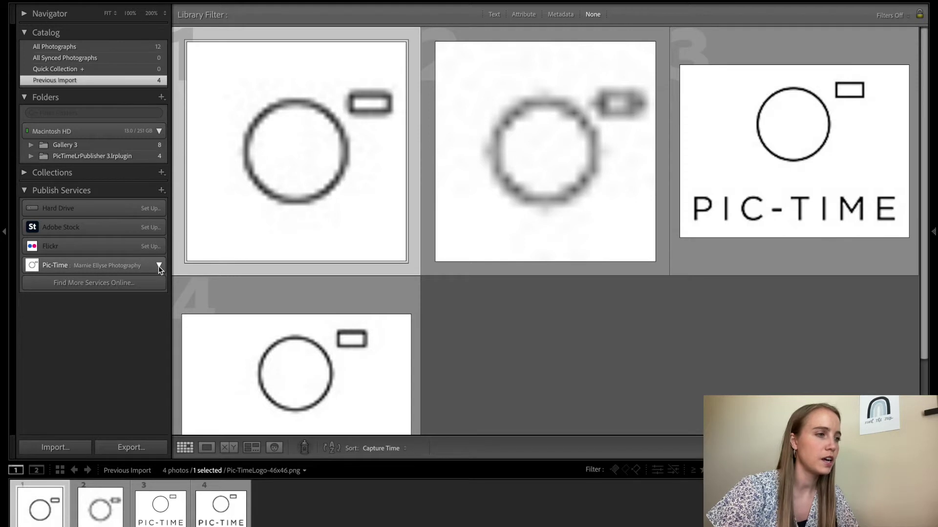
Open the options menu next to Publish Services
left_click(161, 191)
Review the Pic-Time account in the Publishing Manager, then cancel without changes
left_click(171, 201)
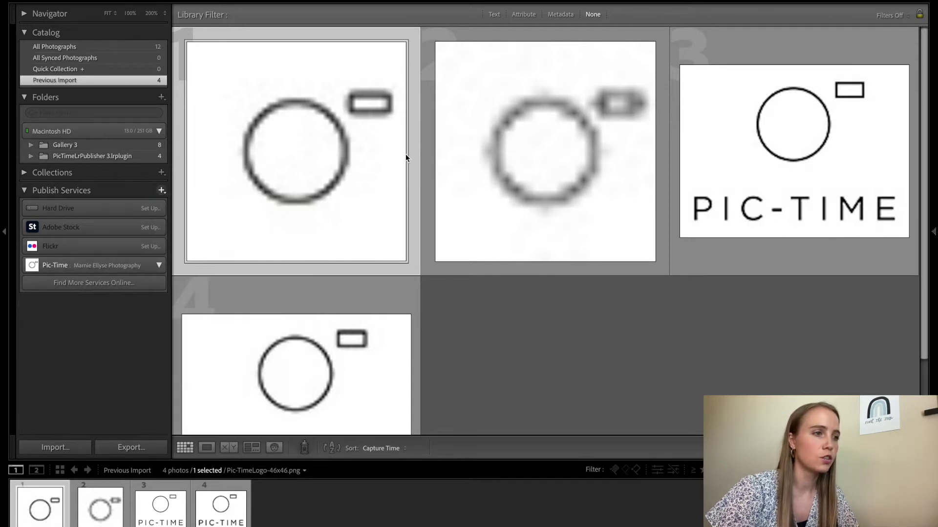
left_click(304, 203)
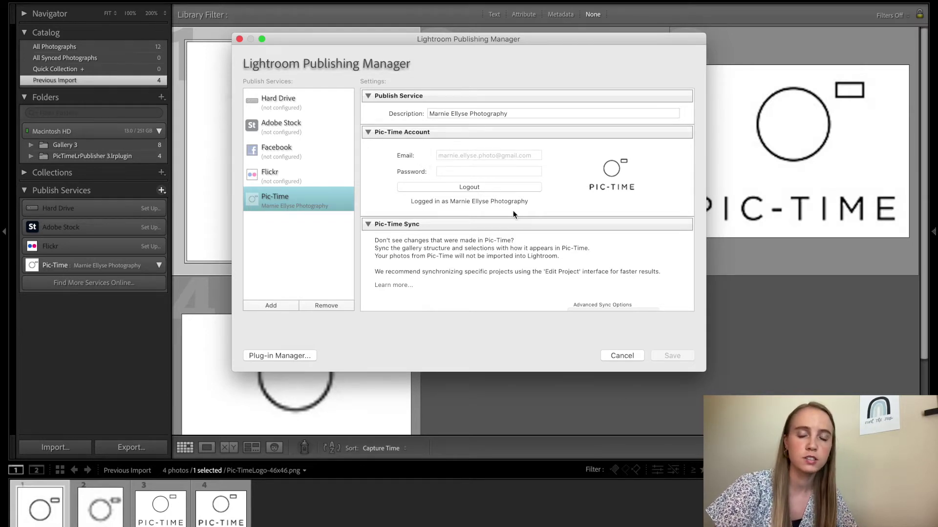
left_click(617, 355)
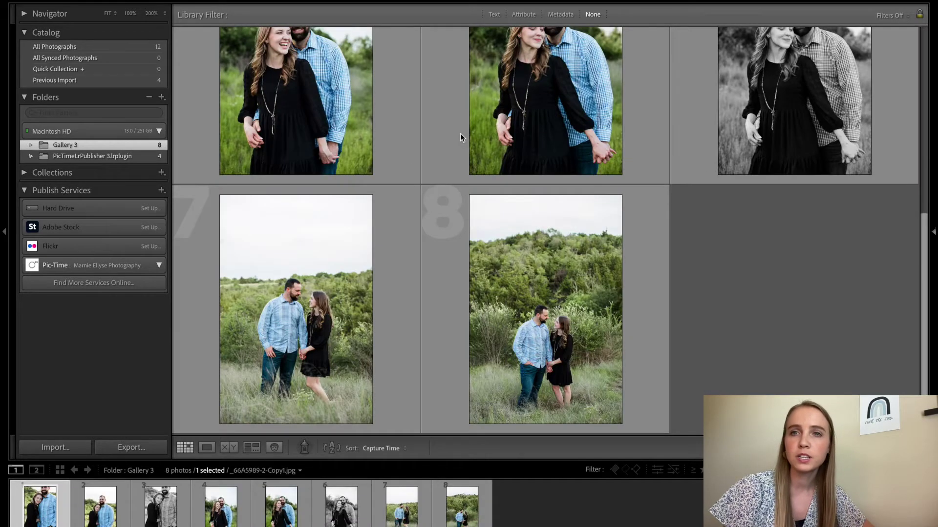
Create a new Pic-Time project from the service's menu, typing 'Johnson Family Ga' as the name
scroll(461, 133, "up", 5)
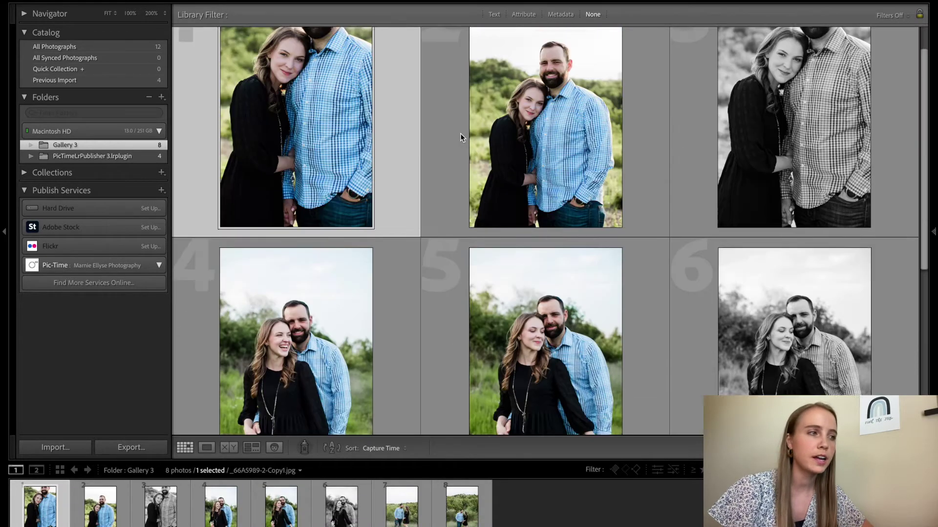
scroll(413, 330, "down", 5)
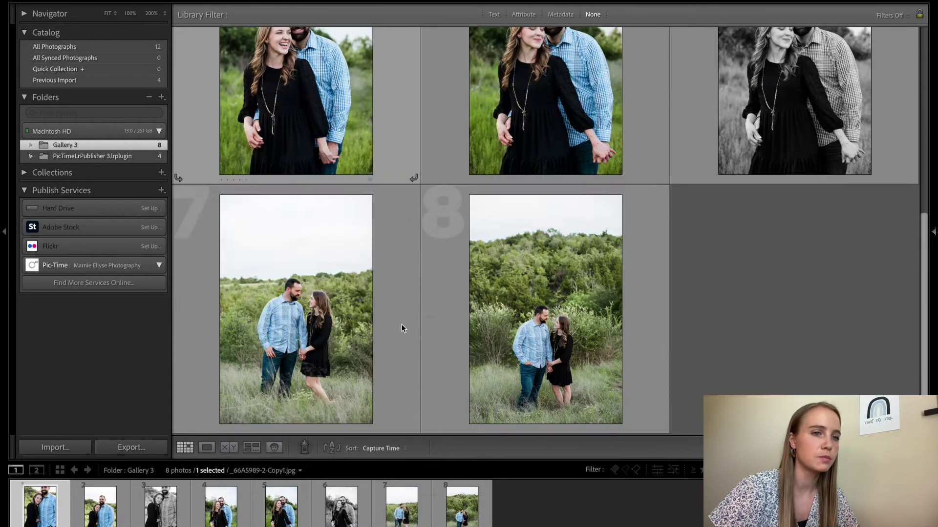
scroll(402, 325, "up", 5)
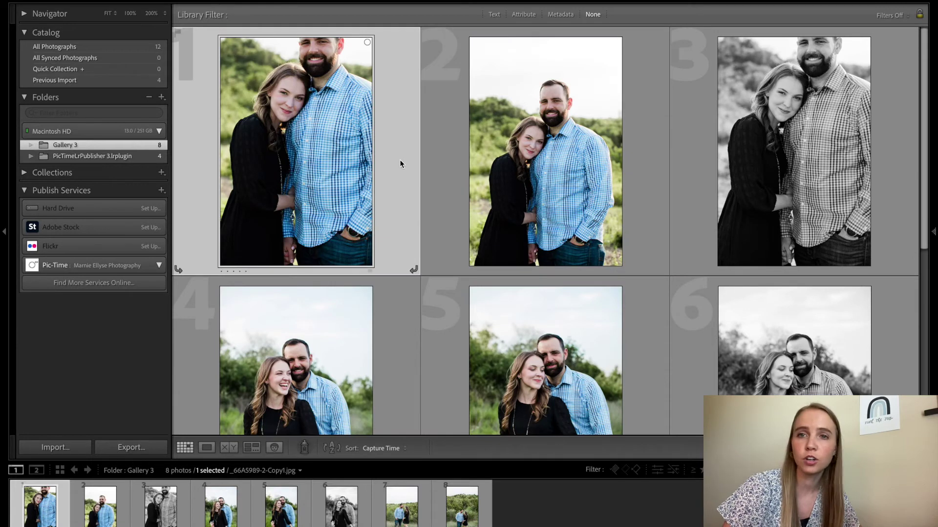
right_click(131, 269)
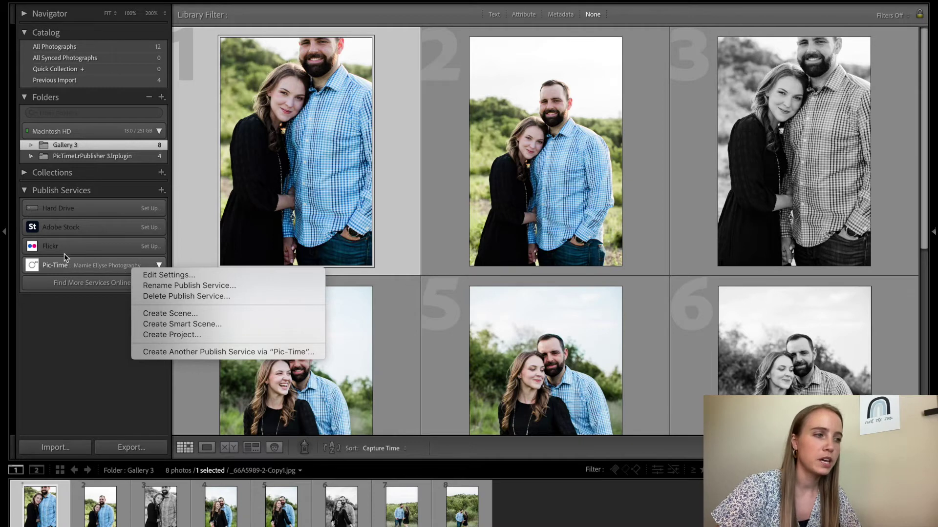
left_click(186, 335)
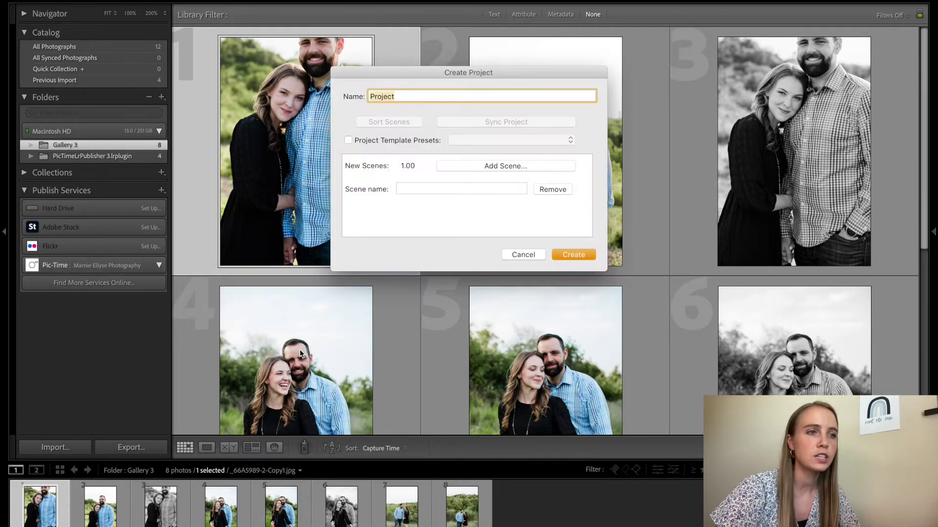
type("Johnson Family G")
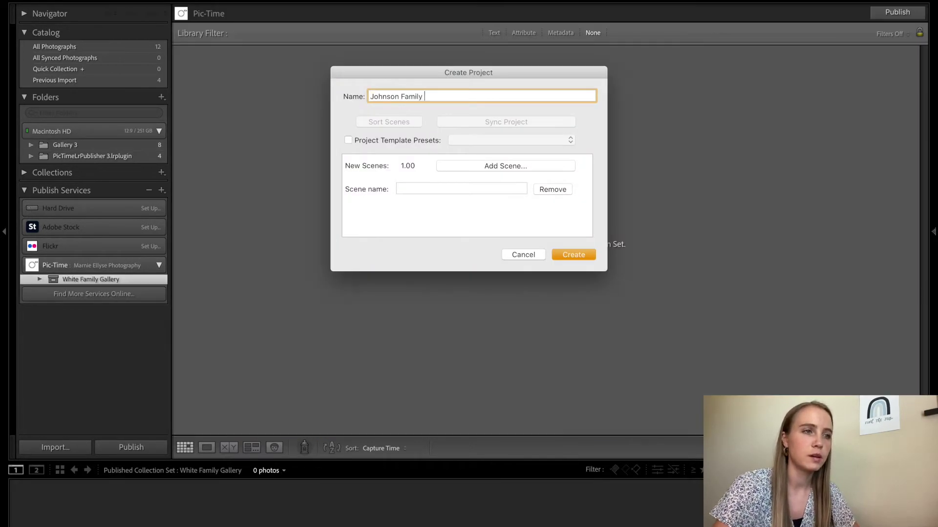
type("a")
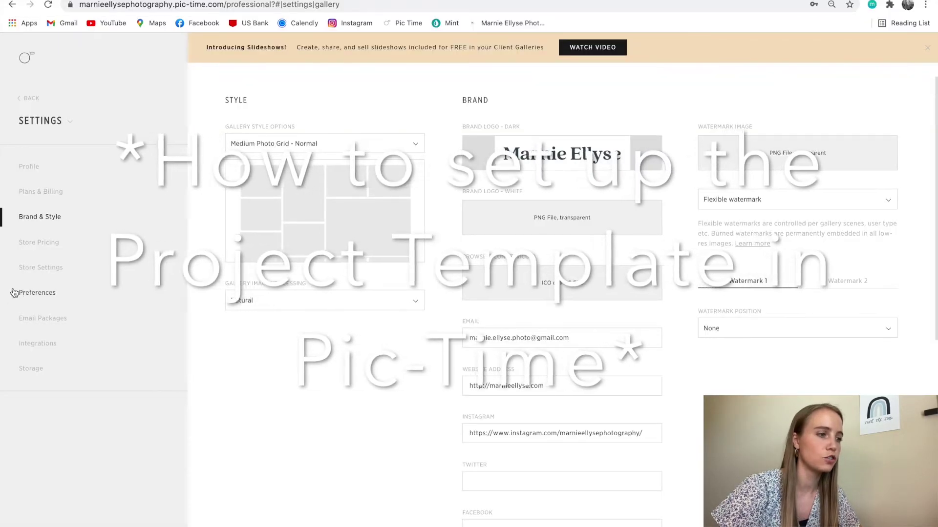
Add a project template in Preferences named 'Test for Youtube Video'
left_click(35, 295)
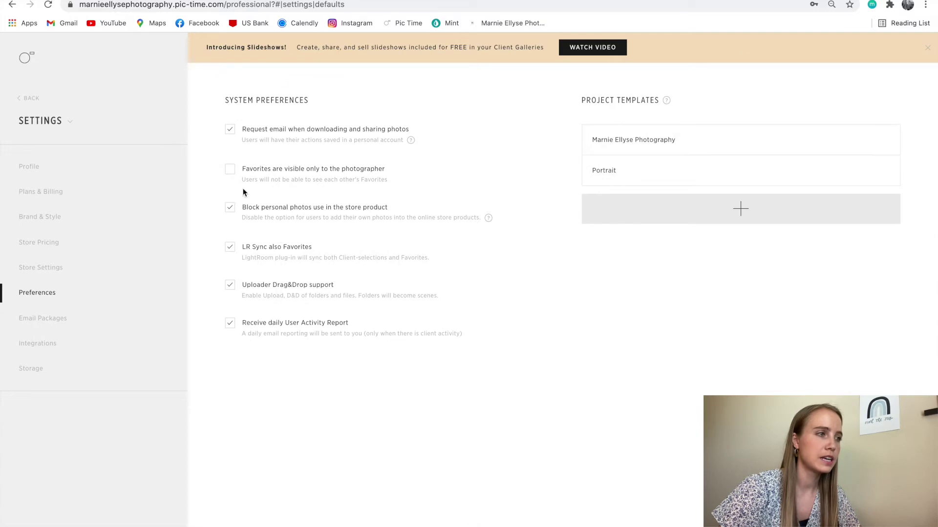
left_click(632, 205)
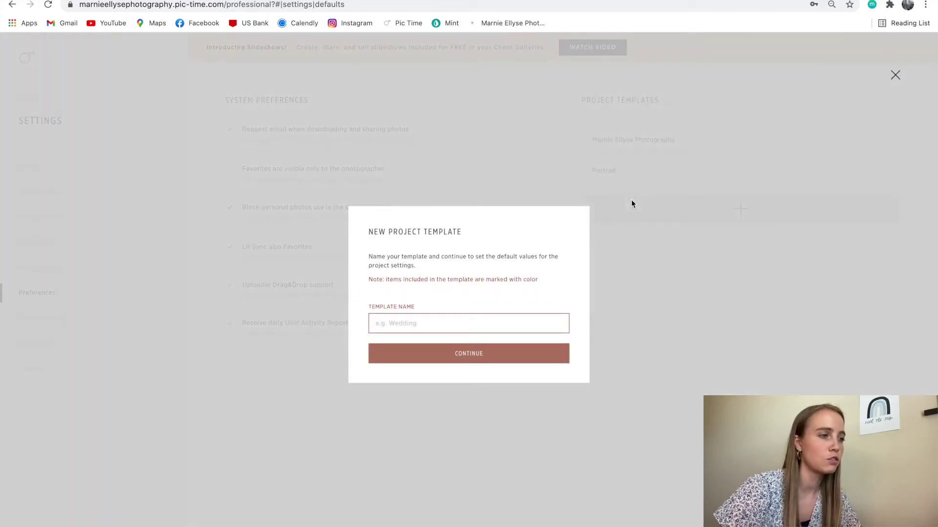
left_click(463, 320)
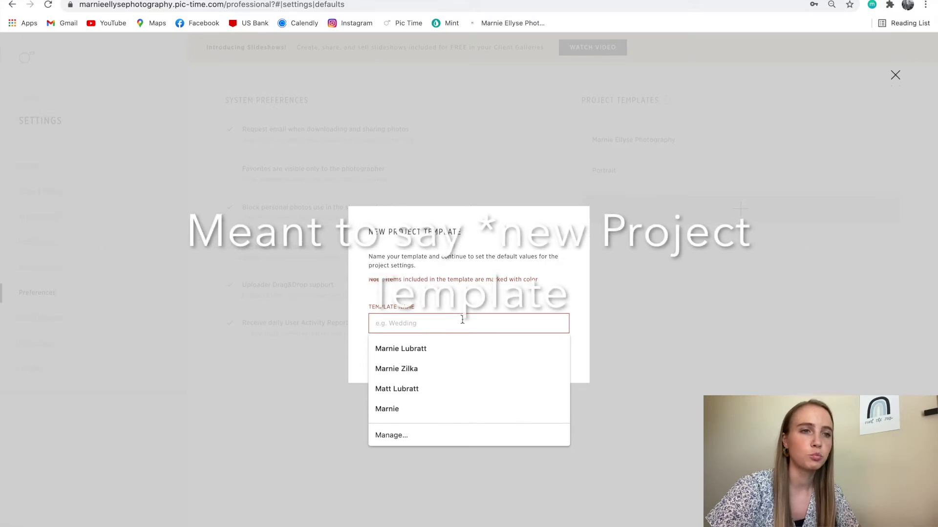
type("Test f")
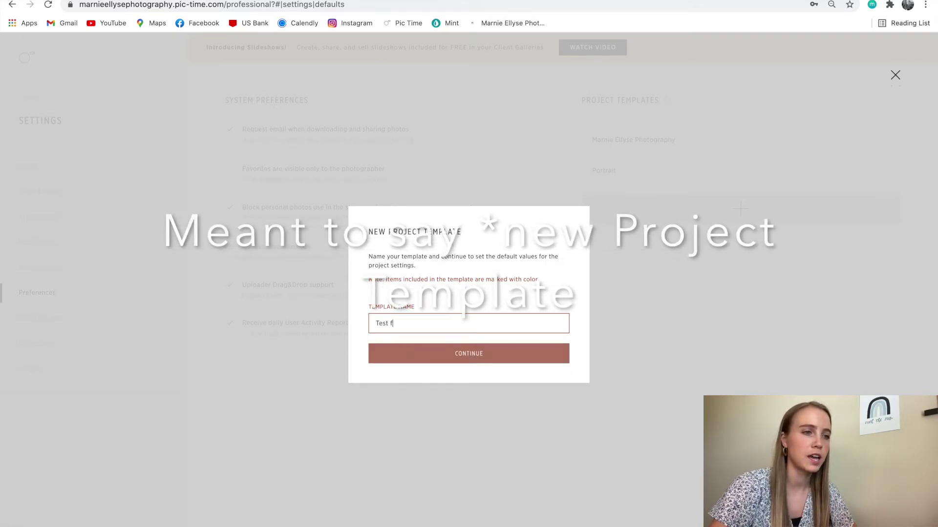
type("or Y")
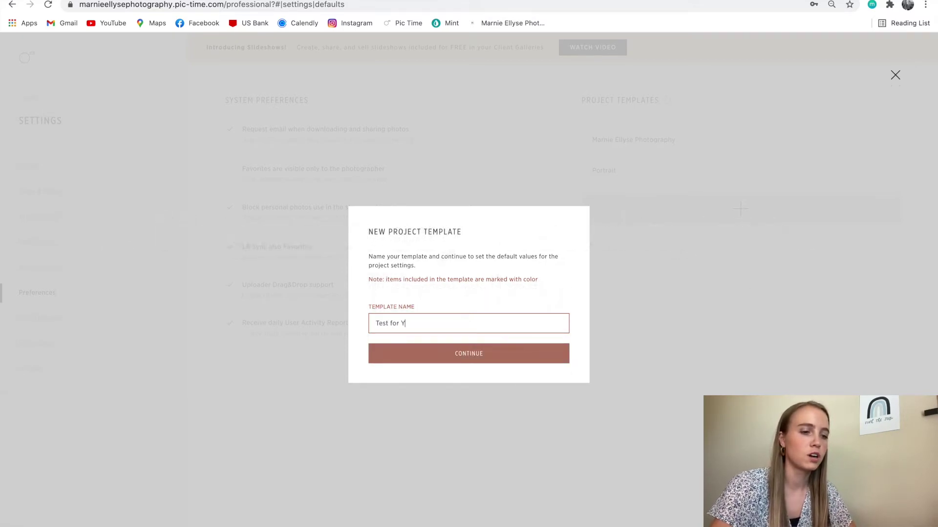
type("outube Video")
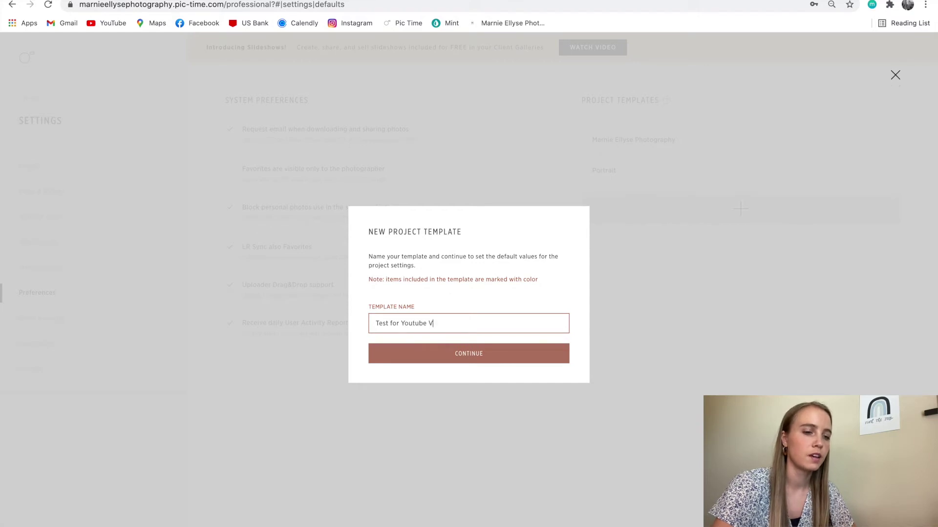
left_click(511, 355)
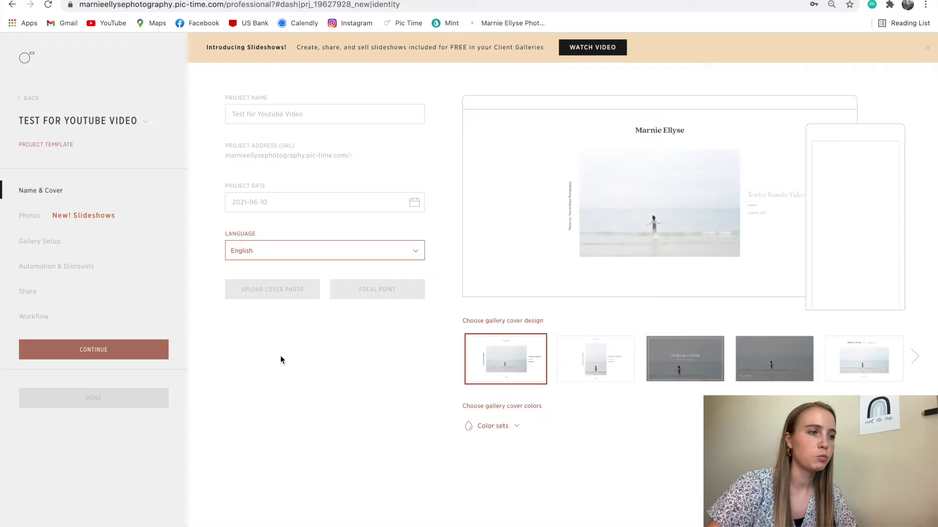
Preview the cover designs and choose the fifth, white title-on-top design
left_click(602, 353)
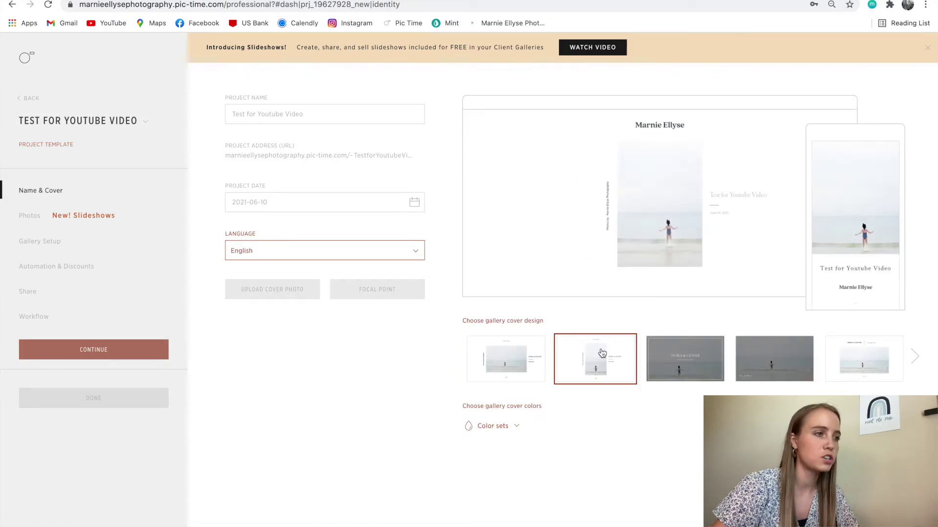
left_click(706, 345)
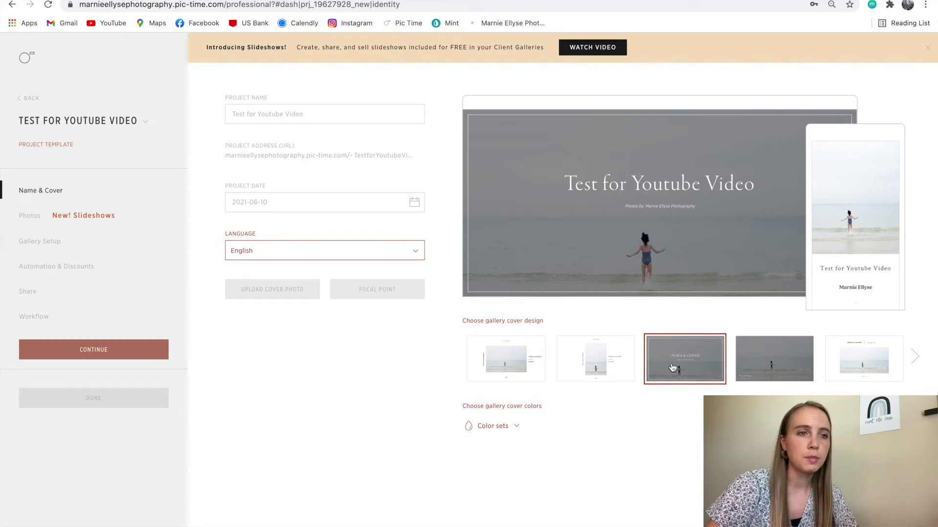
left_click(768, 363)
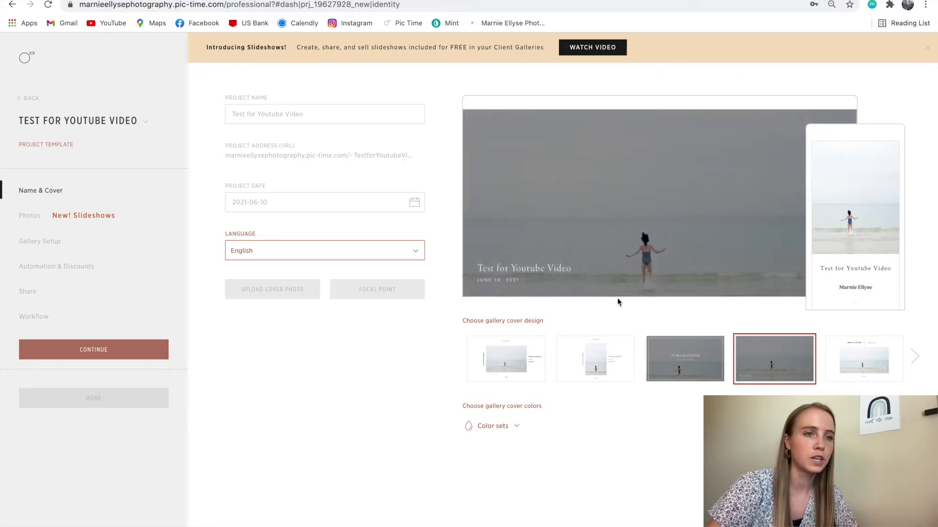
left_click(876, 349)
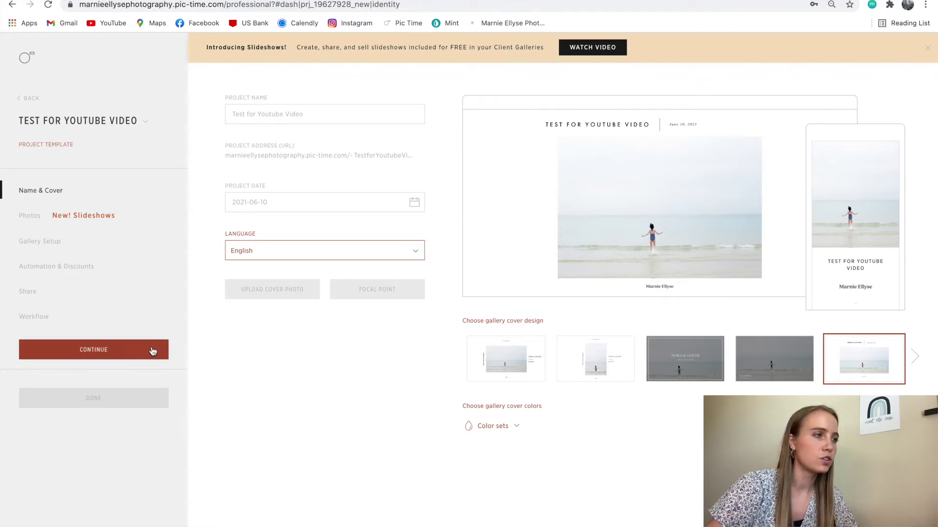
Continue to the photos step, then back out to the Preferences project templates list
left_click(95, 349)
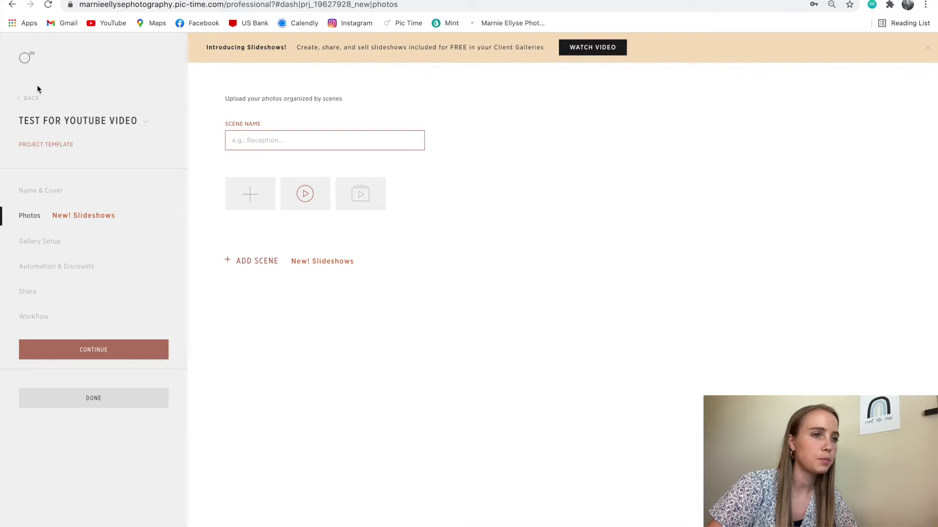
left_click(32, 102)
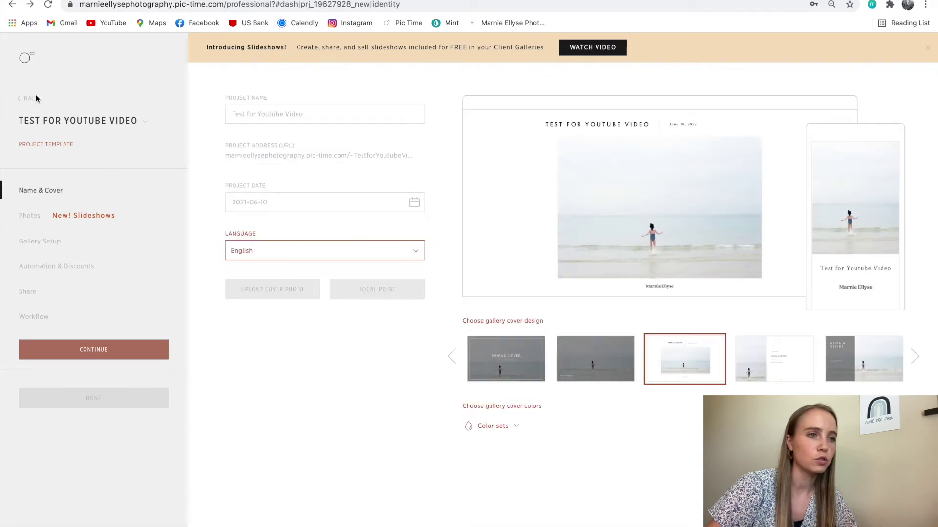
left_click(36, 98)
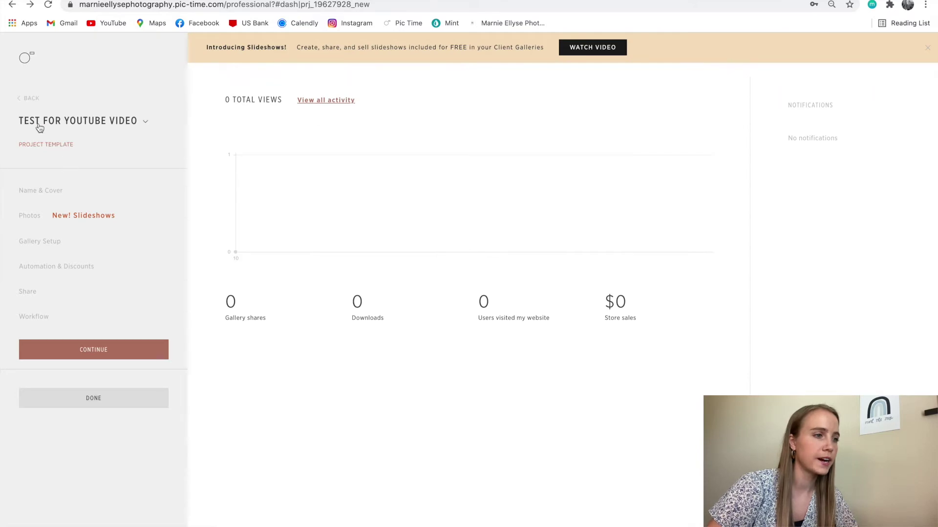
left_click(29, 101)
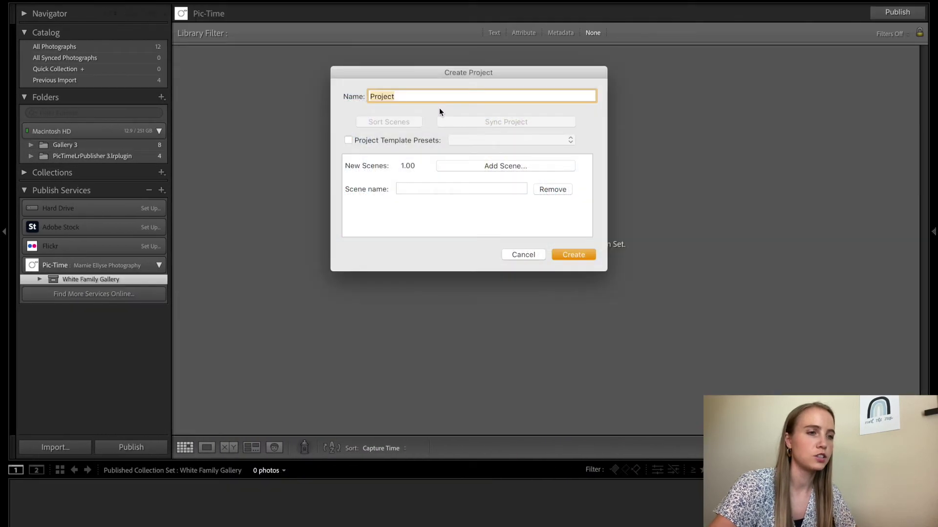
Name the project 'Johnson Family Gallery' and apply the Test for Youtube Video template preset
type("John")
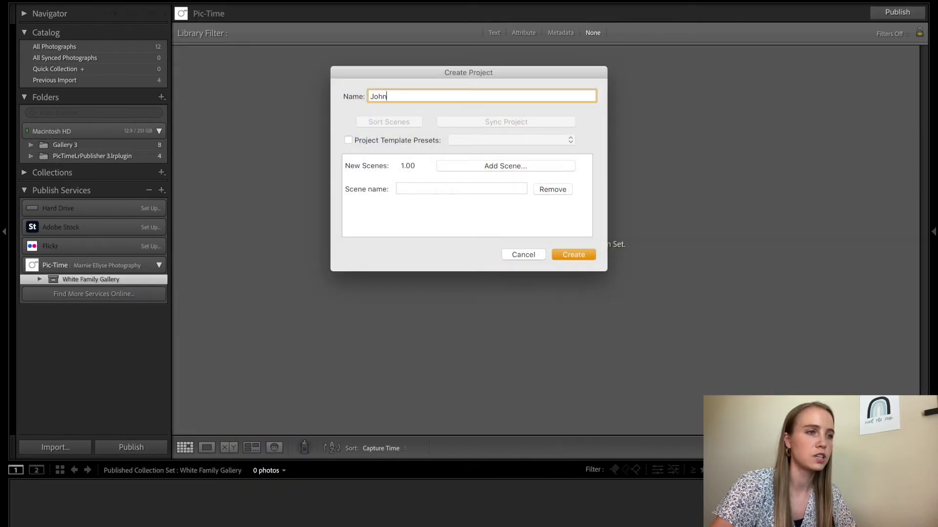
type("son Family G")
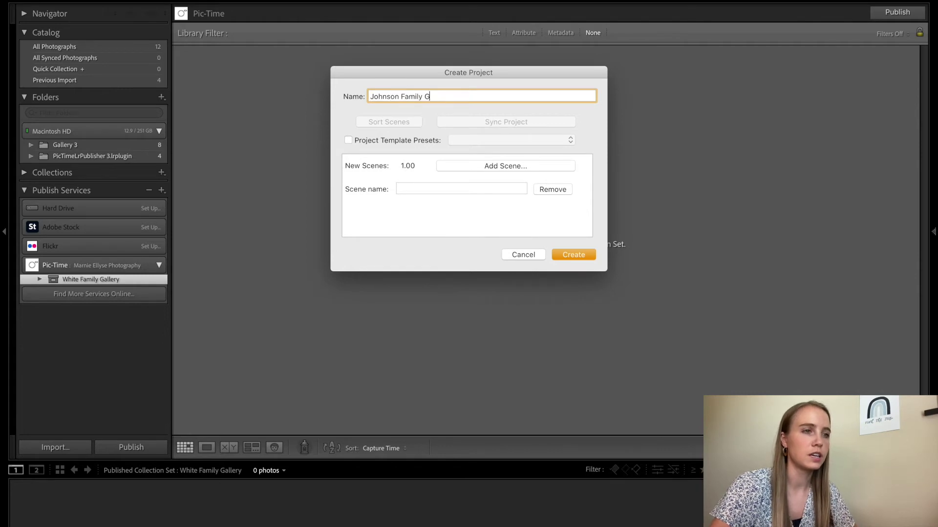
type("allery")
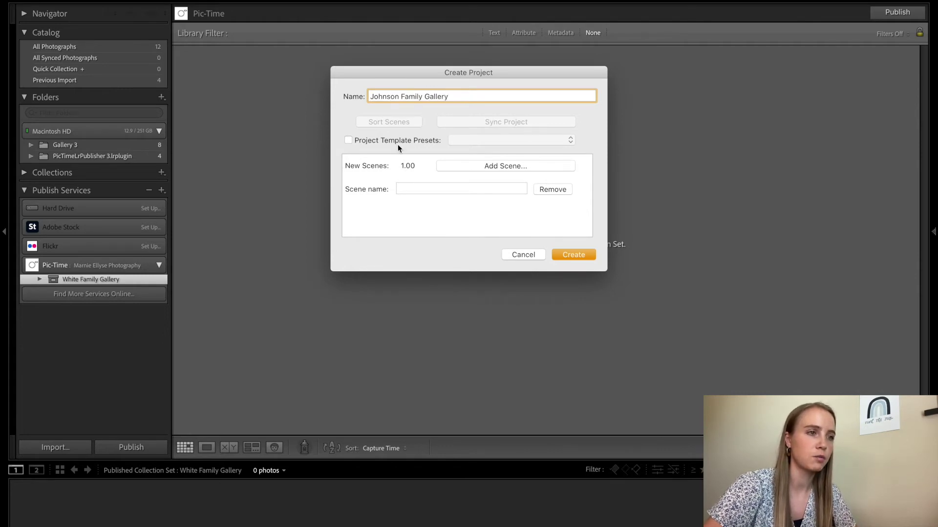
left_click(398, 145)
left_click(458, 141)
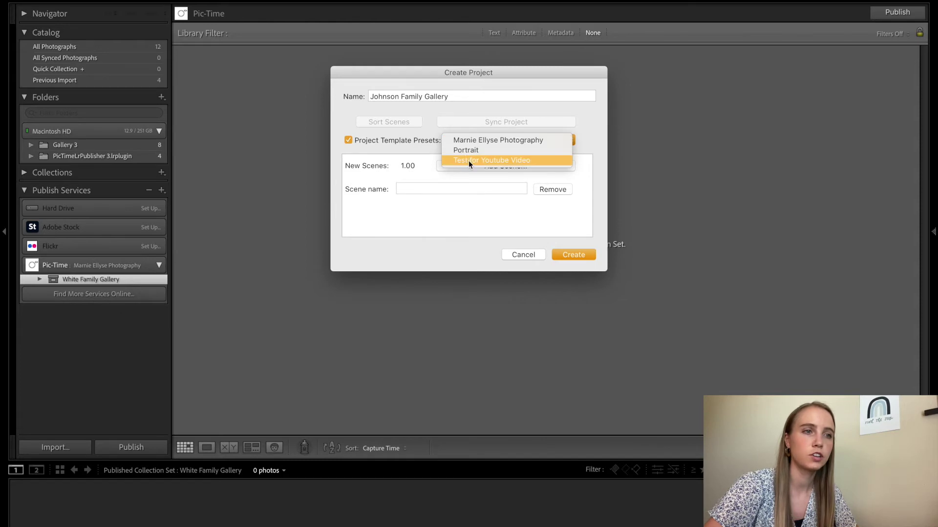
left_click(469, 161)
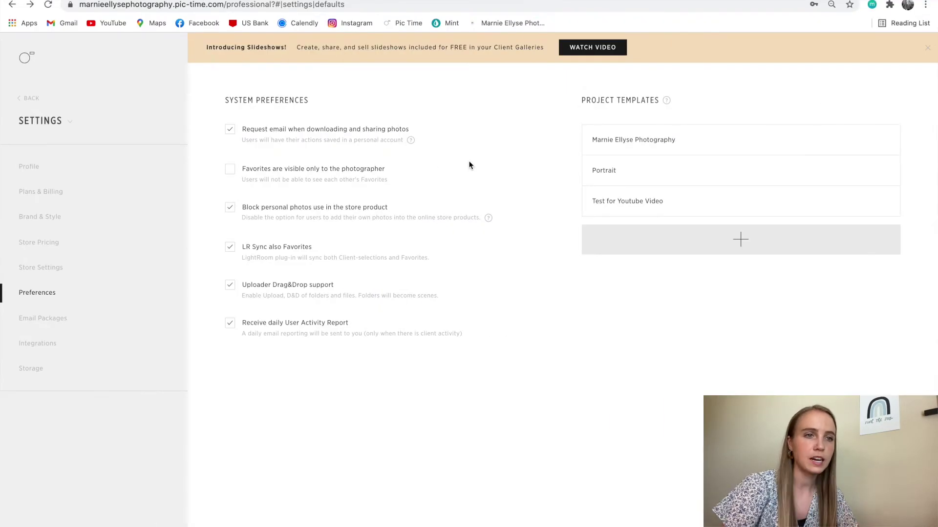
left_click(631, 204)
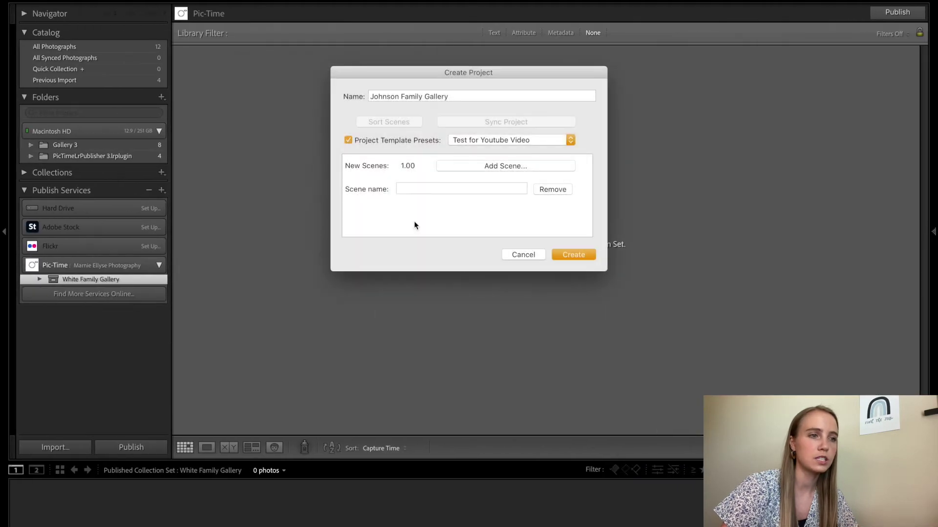
Add two scenes named Trees and Field
left_click(503, 188)
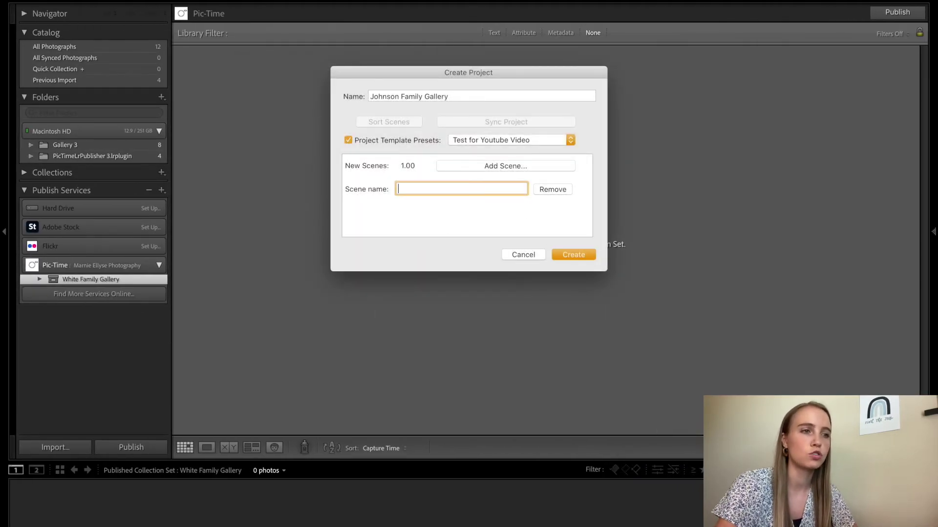
type("Trees")
left_click(538, 169)
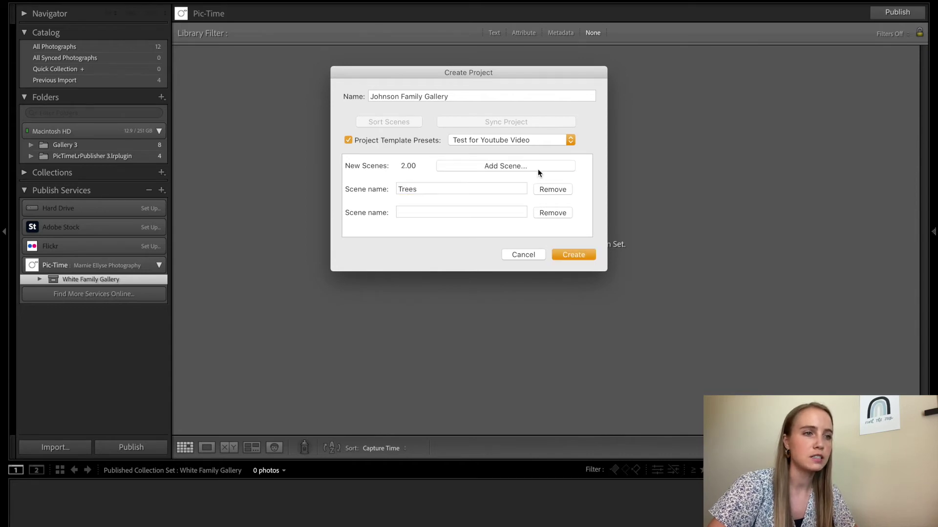
left_click(471, 214)
type("Field")
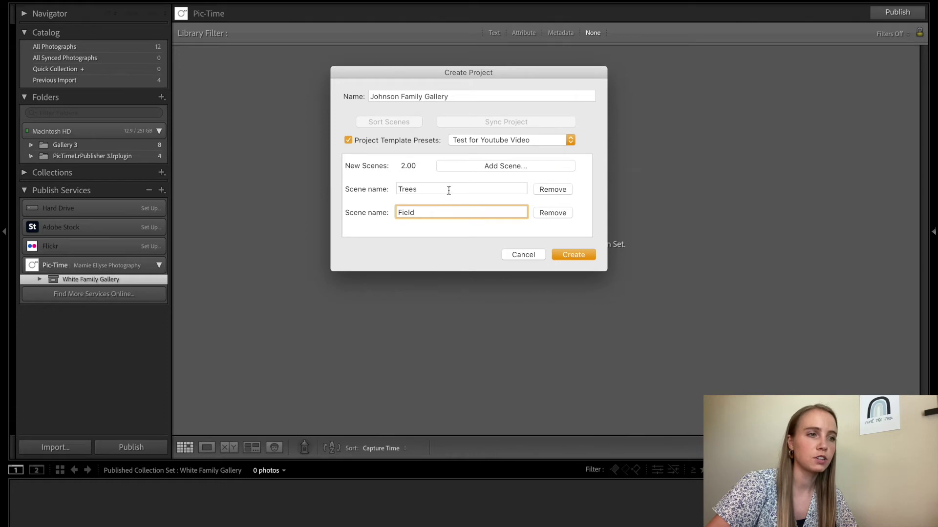
key("shift+Tab")
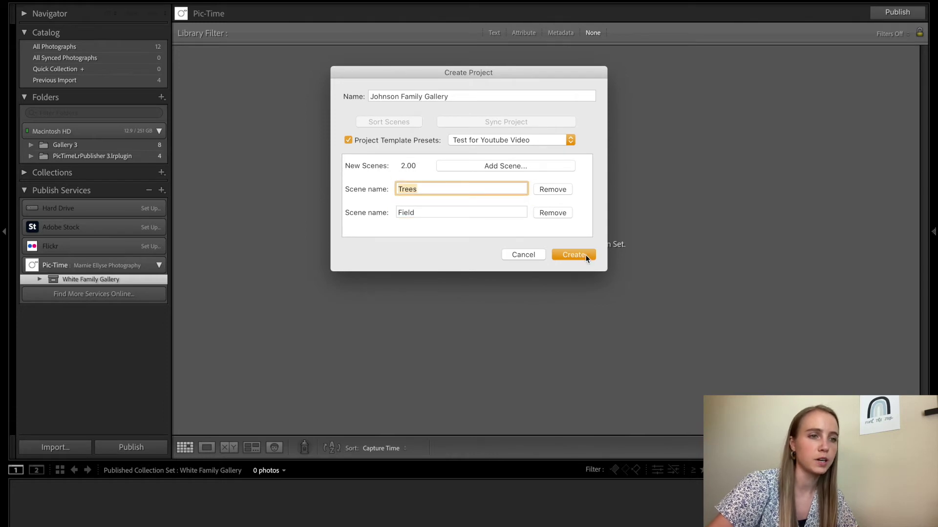
Create the project, expand its 002-Trees and 003-Field scenes, and show the Gallery 3 photos
left_click(573, 255)
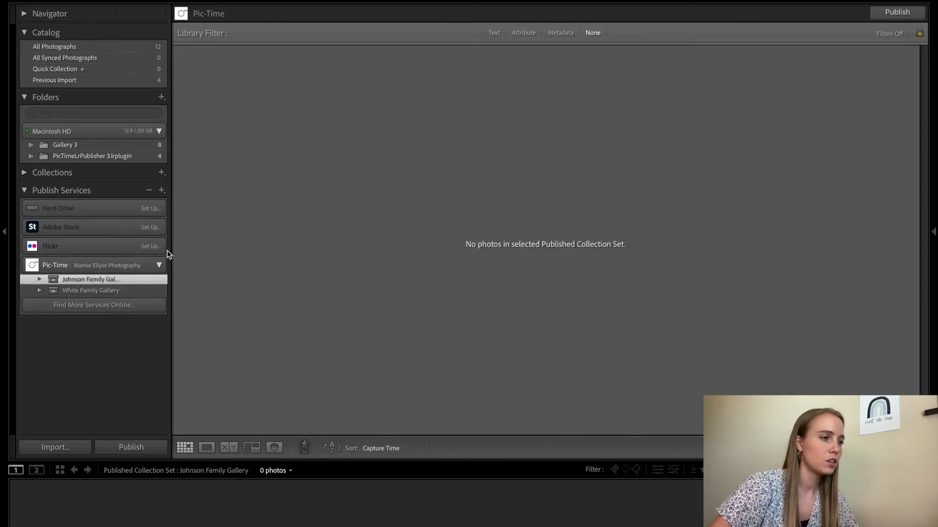
left_click(39, 280)
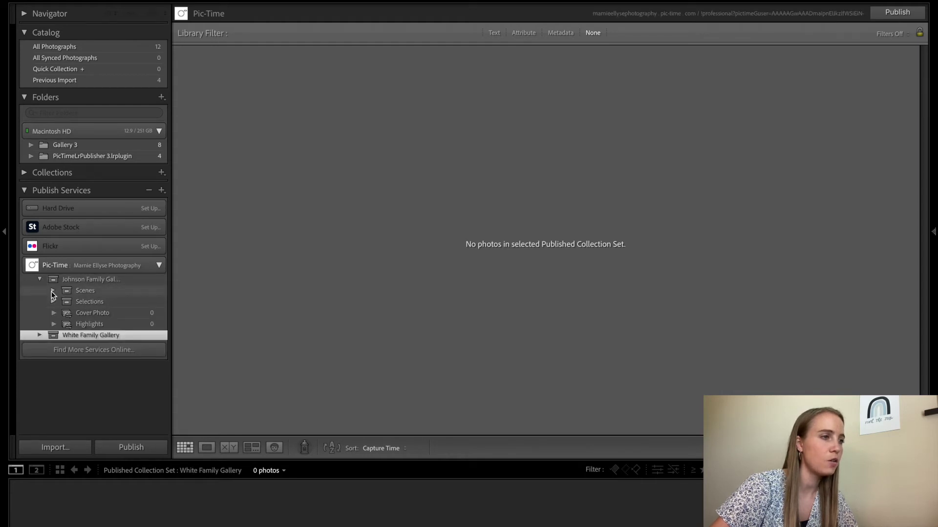
left_click(53, 292)
left_click(141, 148)
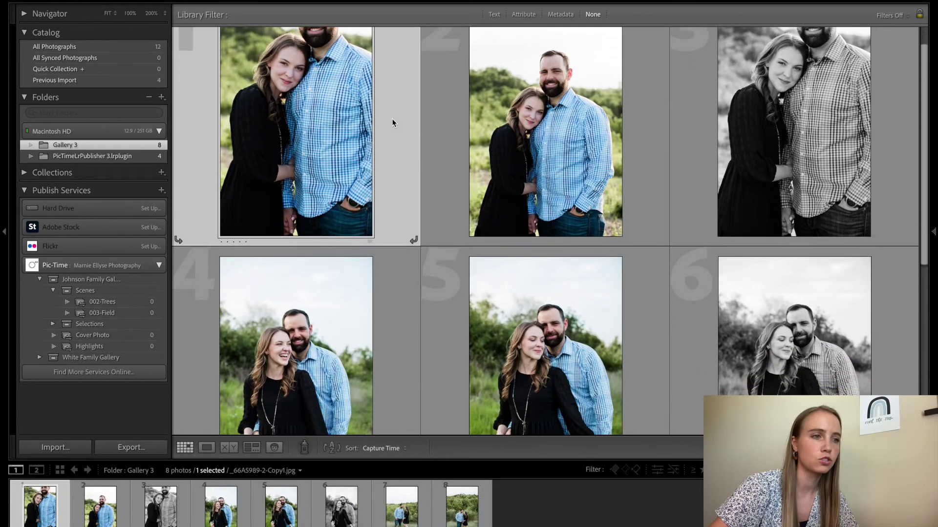
scroll(392, 118, "down", 2)
Add photos 1–4 to the Trees scene and photos 5–8 to the Field scene
left_click(401, 229, "shift")
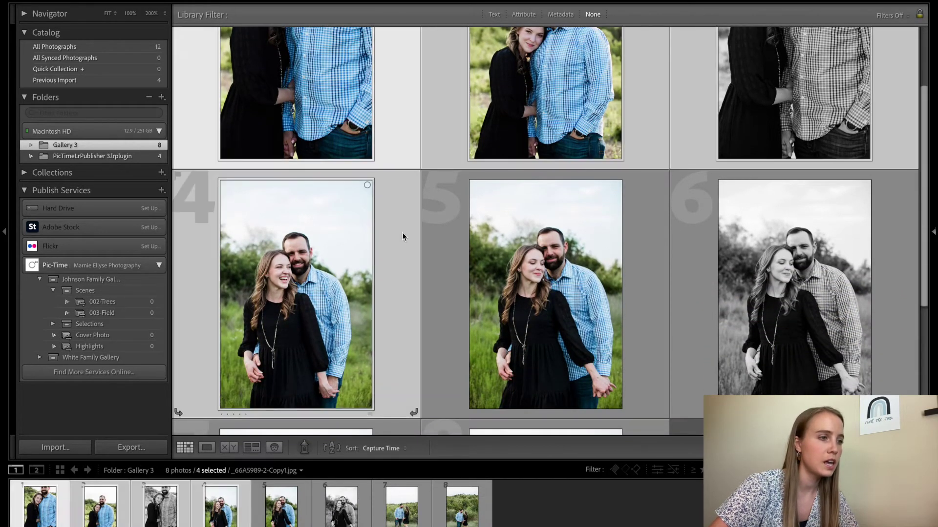
right_click(148, 314)
left_click(190, 417)
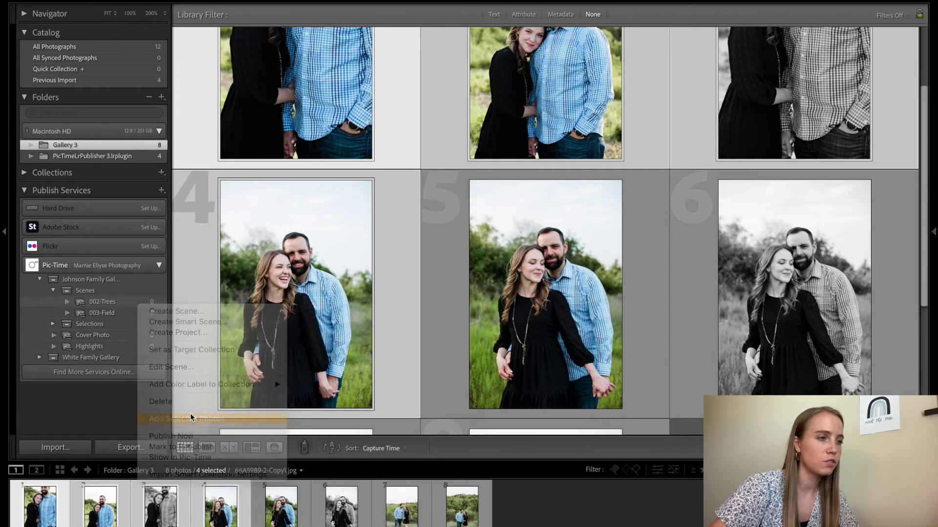
left_click(444, 274)
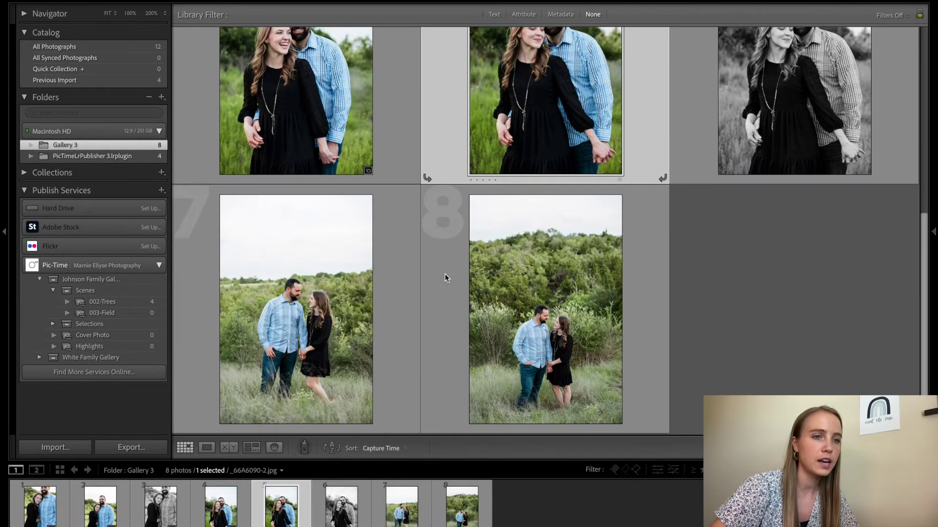
left_click(644, 280, "shift")
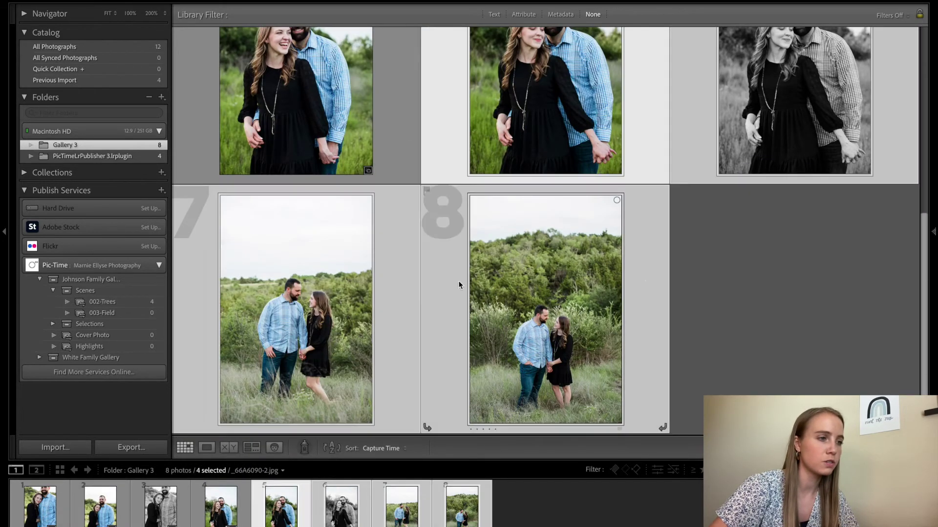
right_click(135, 313)
left_click(184, 424)
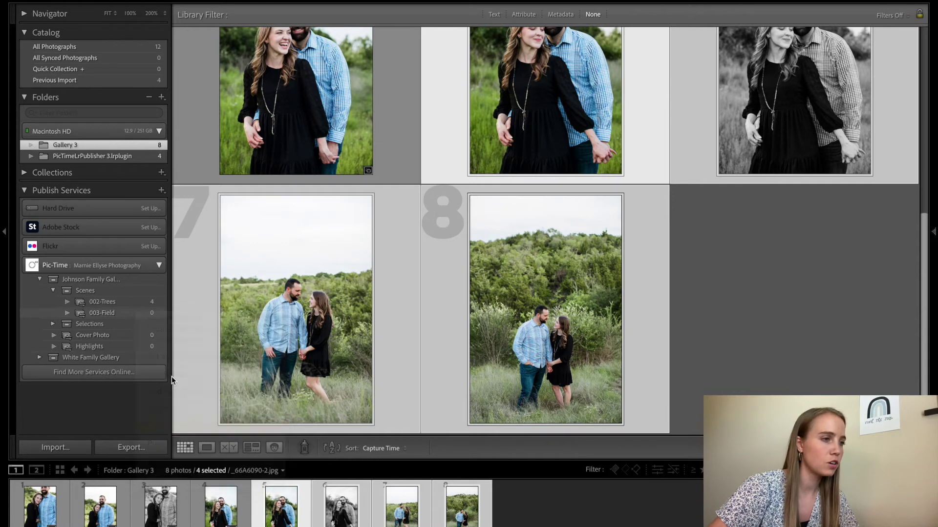
Publish the Johnson Family Gallery project now and continue to Pic-Time
left_click(137, 279)
right_click(139, 280)
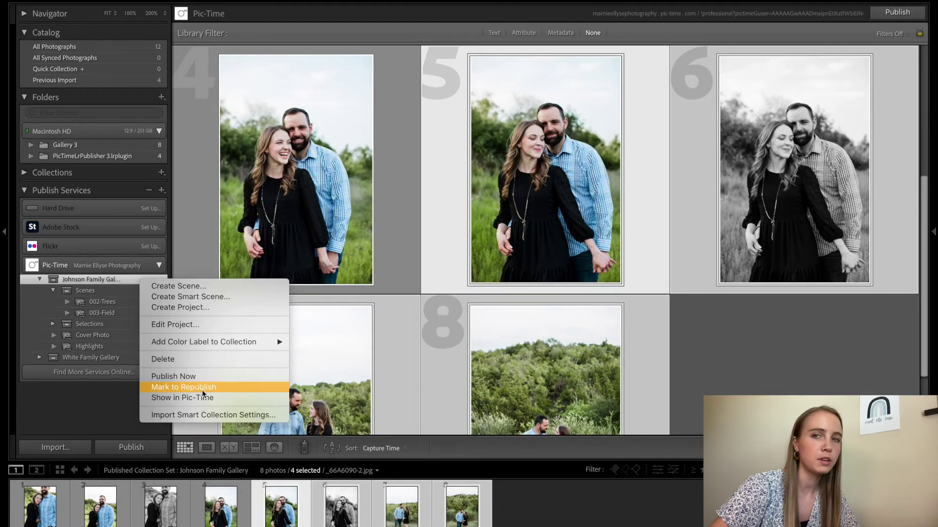
left_click(207, 376)
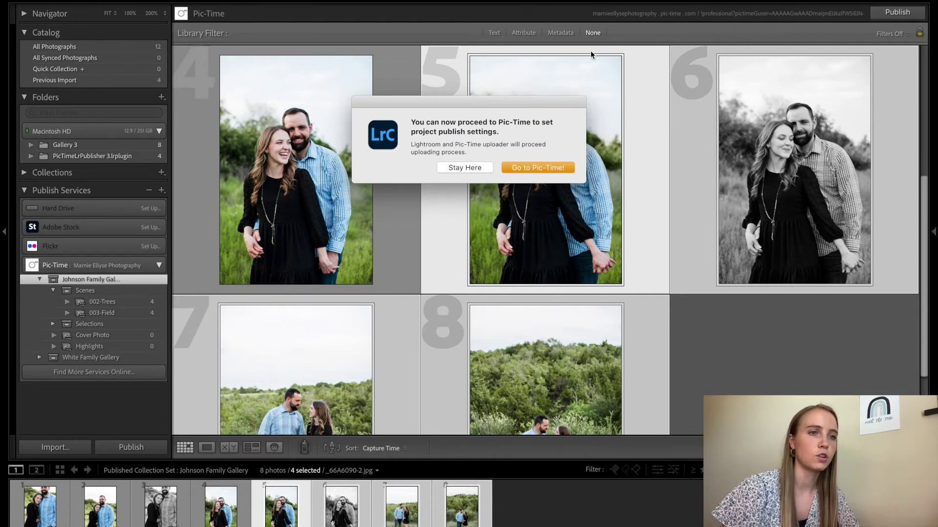
left_click(506, 168)
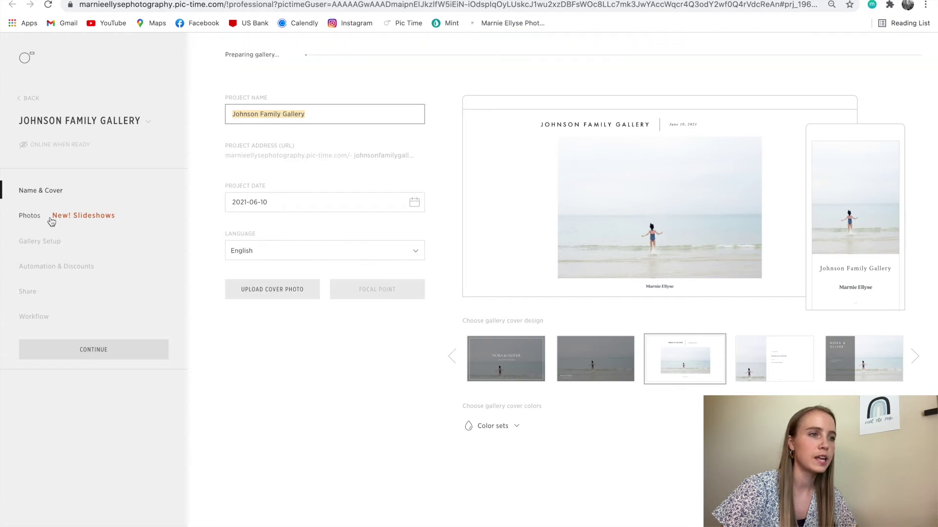
Open the Photos section of the Johnson Family Gallery project in Pic-Time
left_click(34, 218)
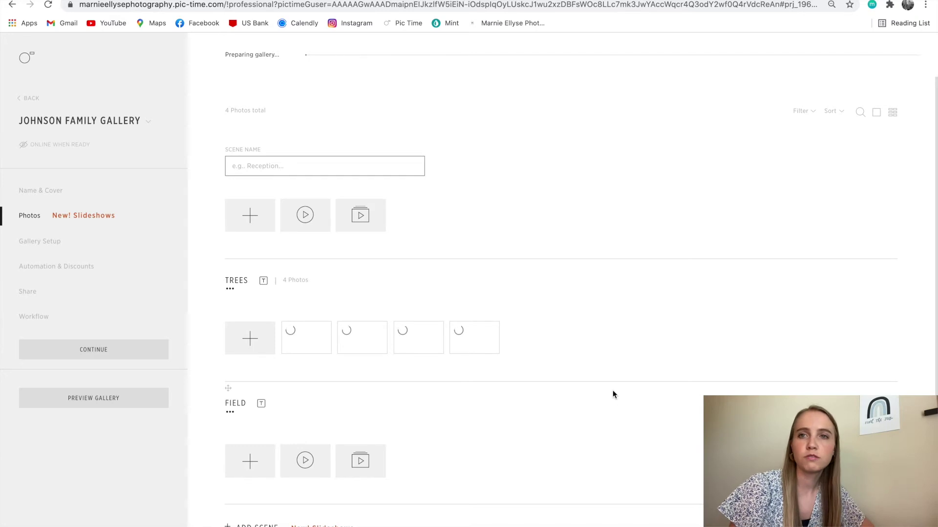
Open the gallery's sharing options and enter the main client's name
left_click(29, 292)
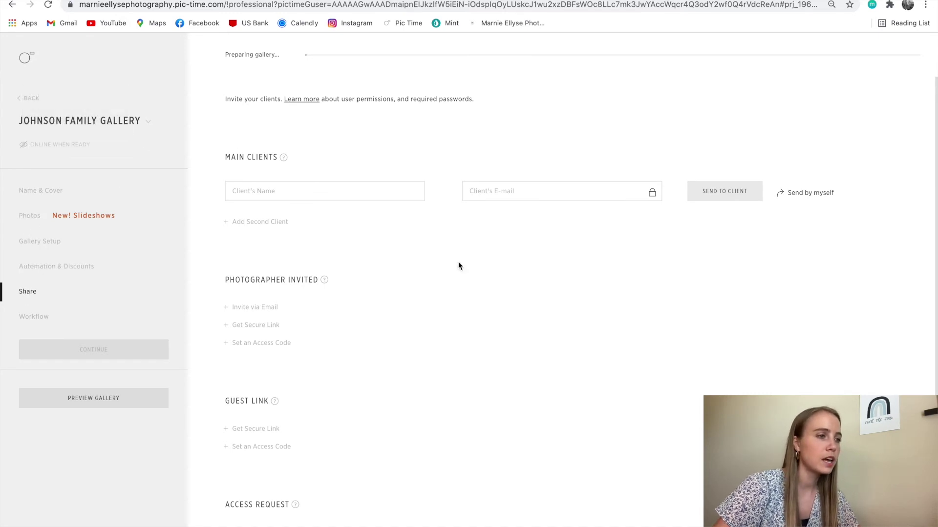
left_click(328, 191)
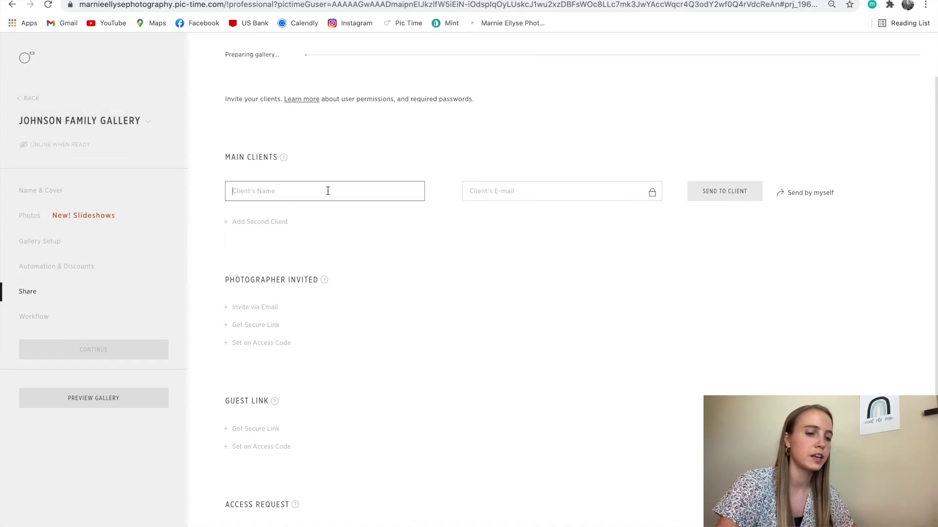
type("Ms. Jo")
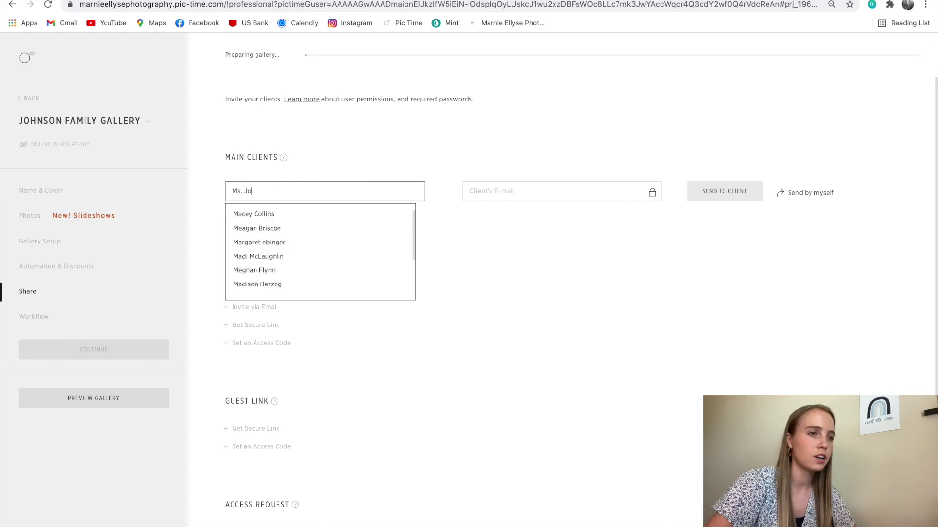
type("hnson")
Enter the client's corrected Gmail address and bring up the gallery-ready email to send
left_click(529, 187)
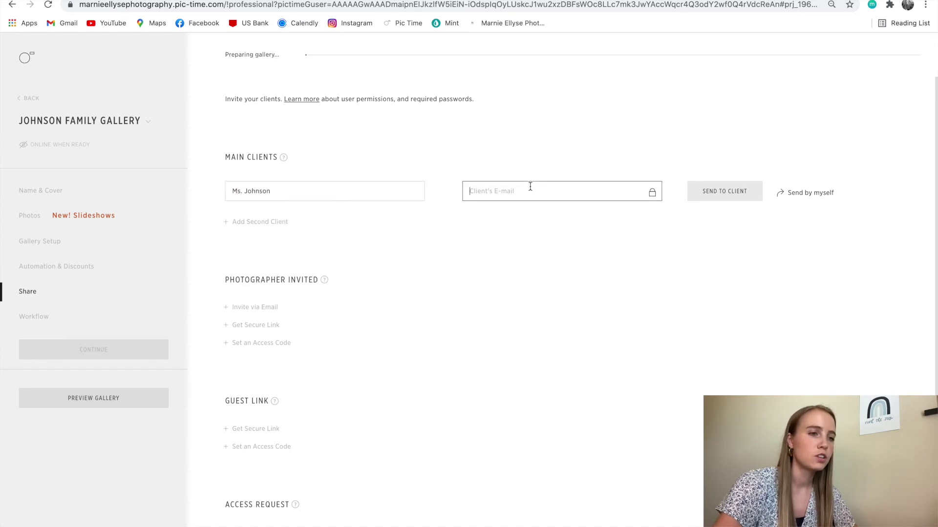
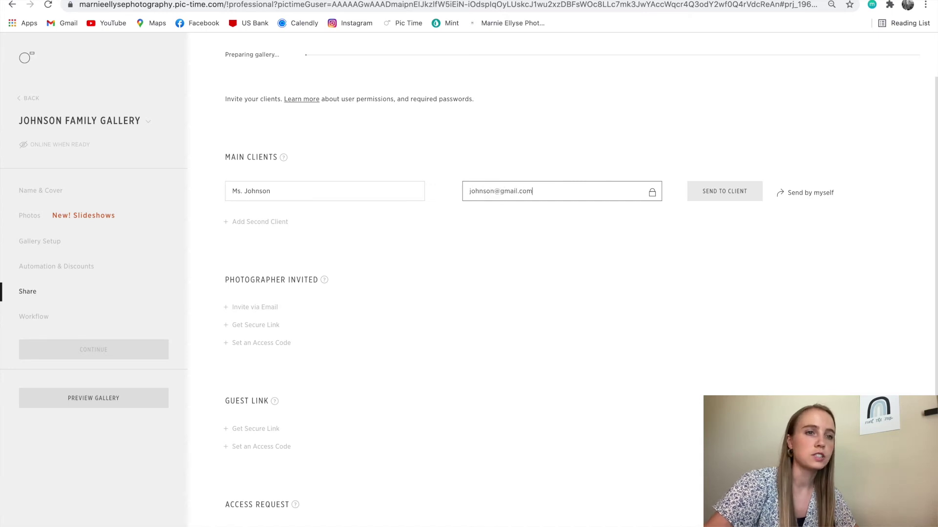
left_click(694, 192)
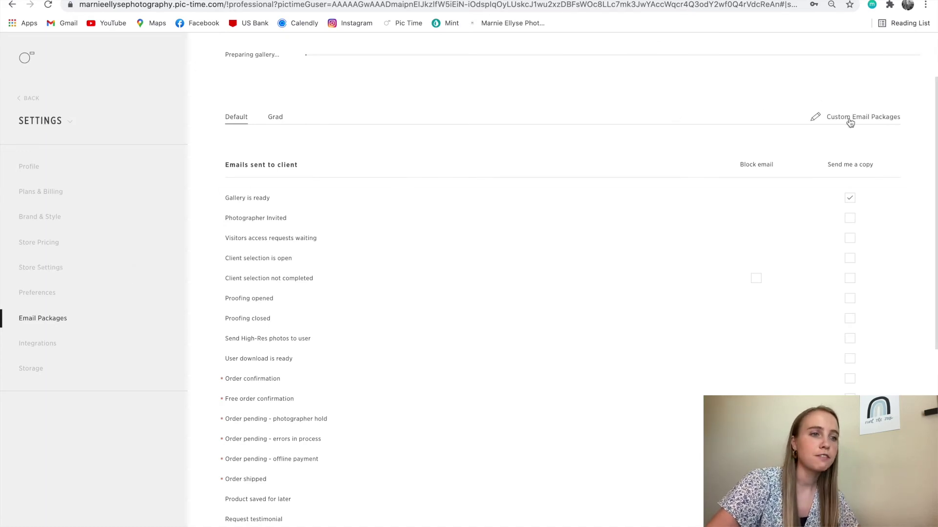
Under Custom Email Packages, add a package named Family and start customizing its gallery-ready email
left_click(816, 118)
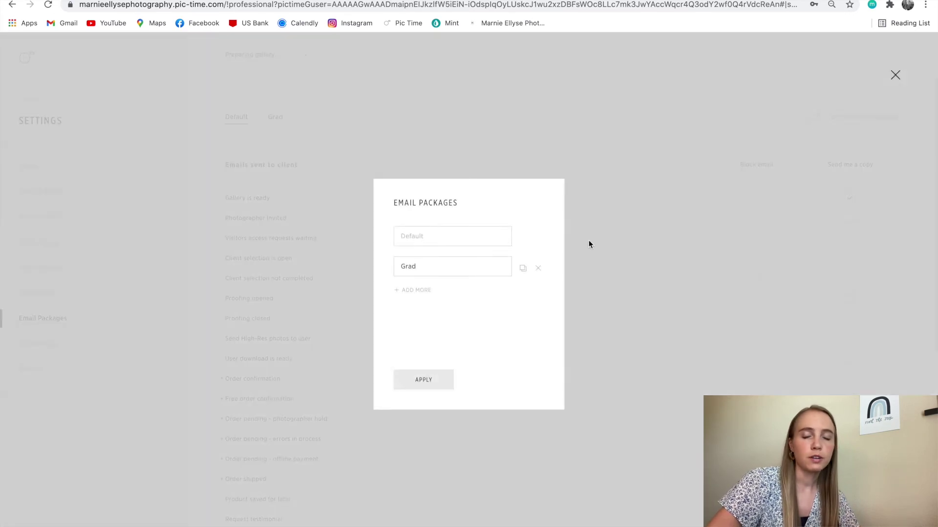
left_click(419, 291)
left_click(425, 295)
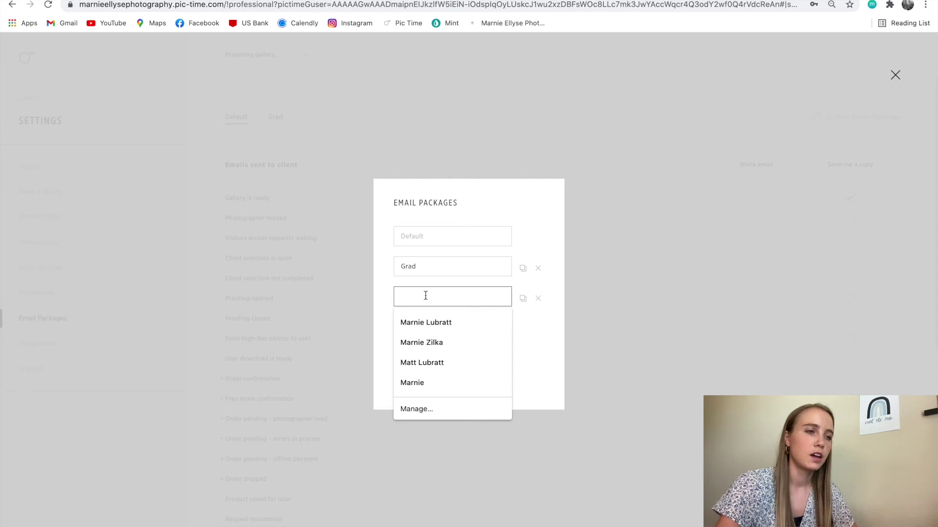
type("Famiy")
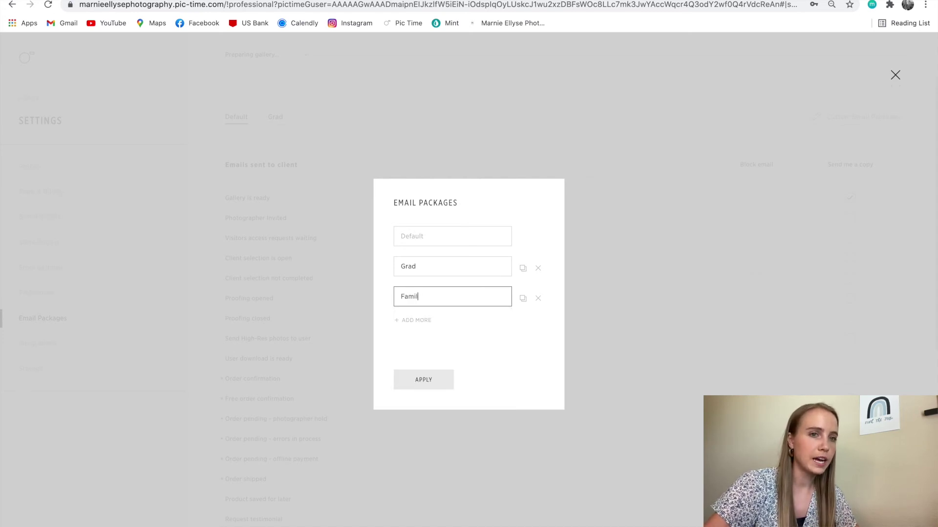
type("y")
key("Return")
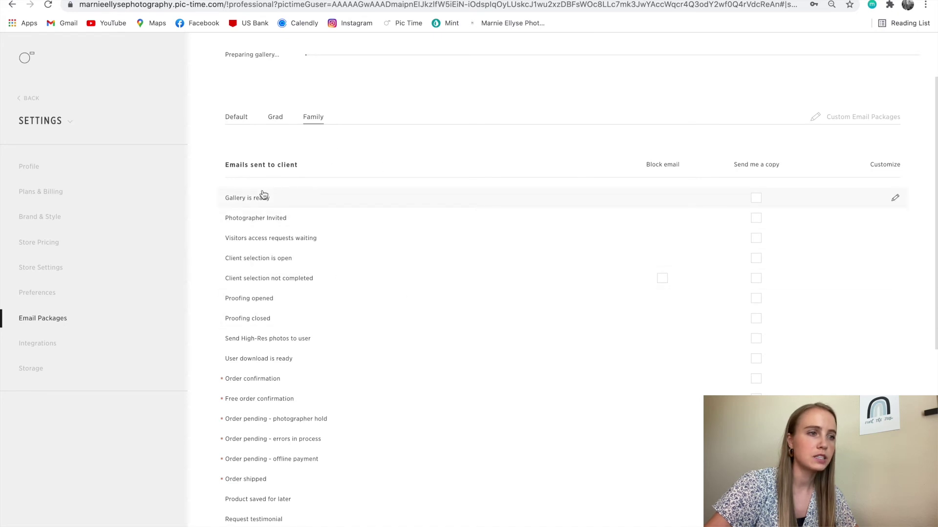
left_click(896, 199)
Write the greeting 'Hi ____,' and the note 'Your gallery is ready for you to view. Please let me know if you have any questions'
left_click(307, 281)
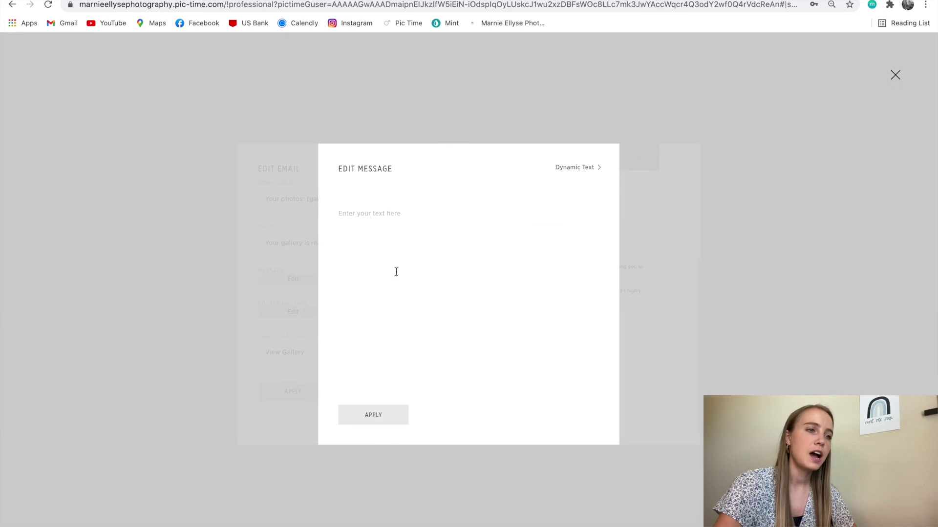
type("Hi")
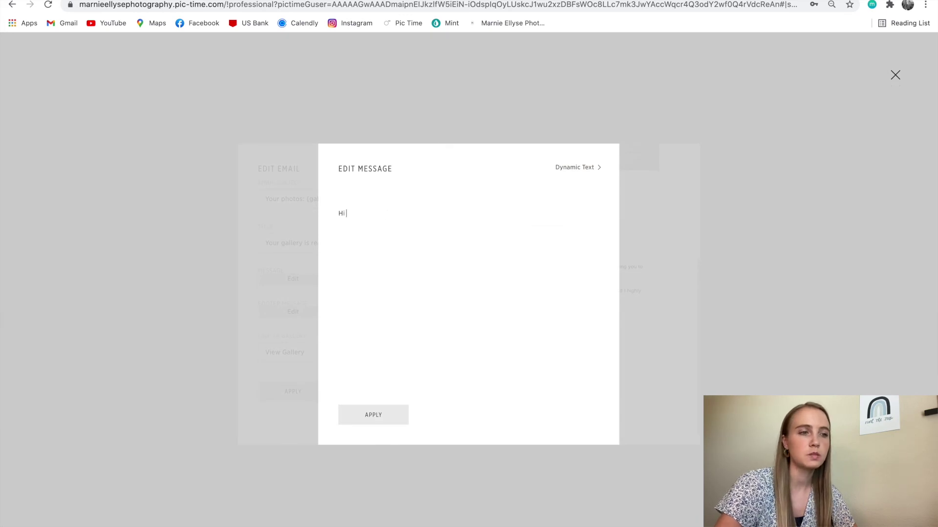
type(" ____,")
key("Return")
key("Return")
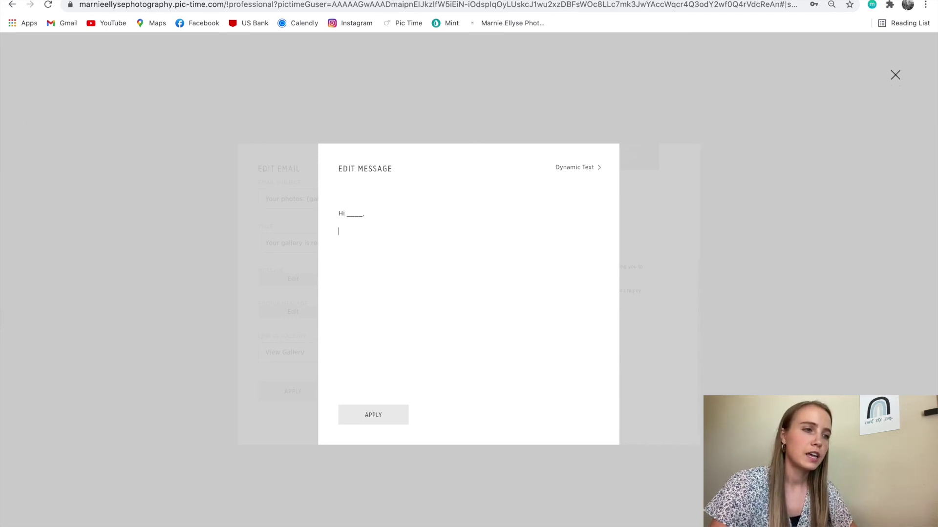
type("Your gallrey")
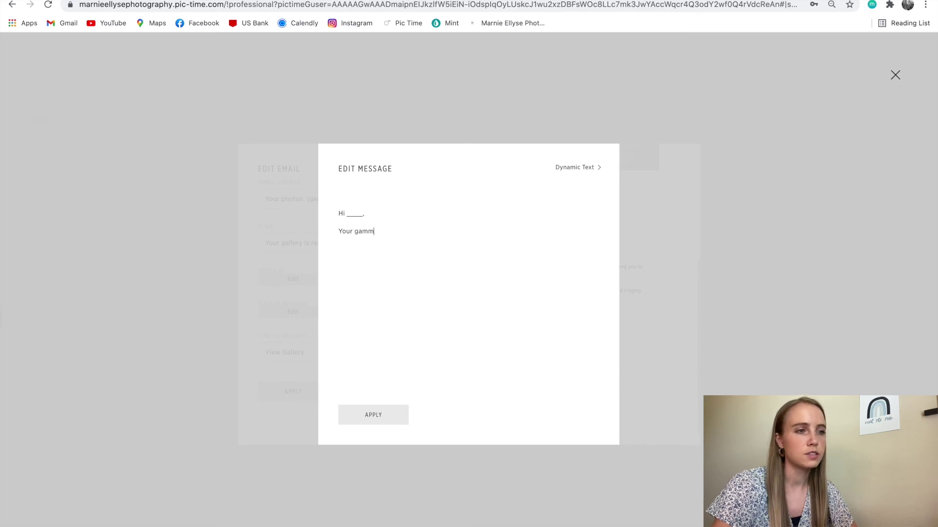
key("BackSpace")
key("BackSpace")
key("BackSpace")
key("BackSpace")
key("BackSpace")
type("llery is ready")
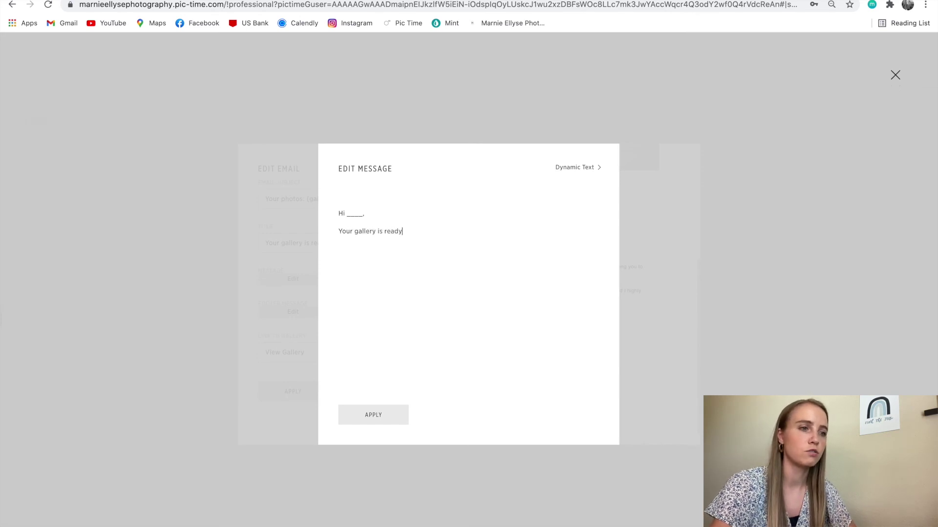
type(" for you to view. ")
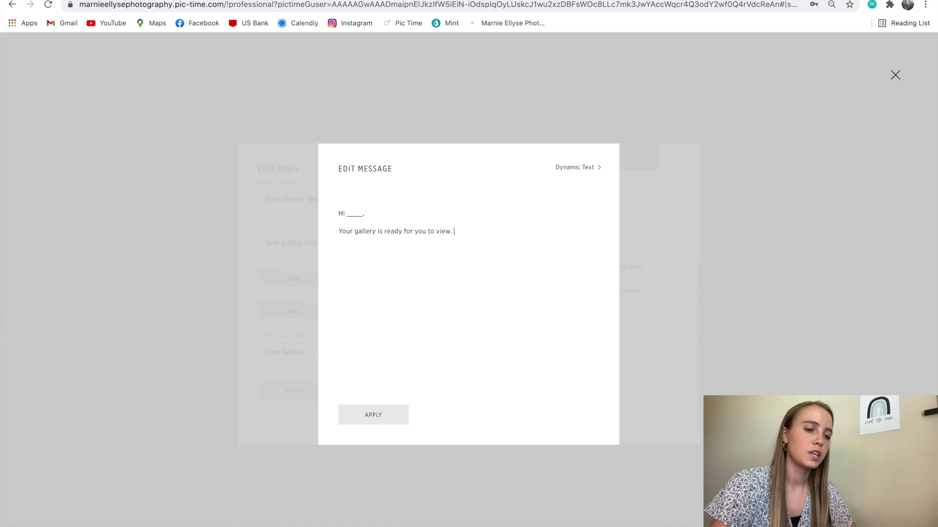
type("Please")
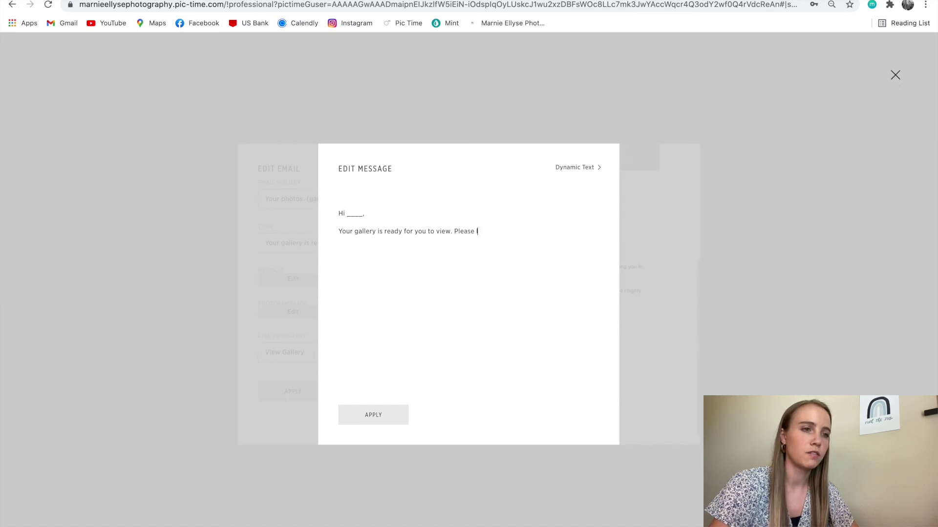
type(" let me know if you hav")
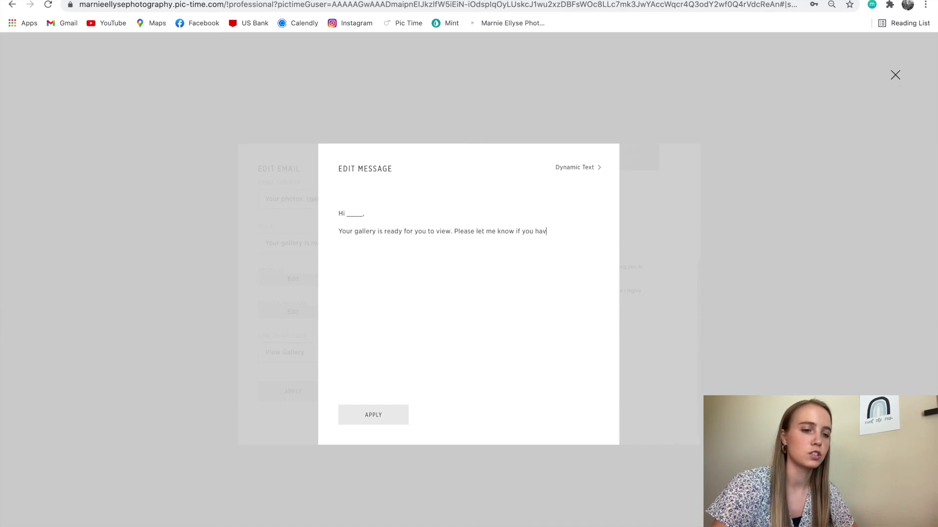
type("e any questions.")
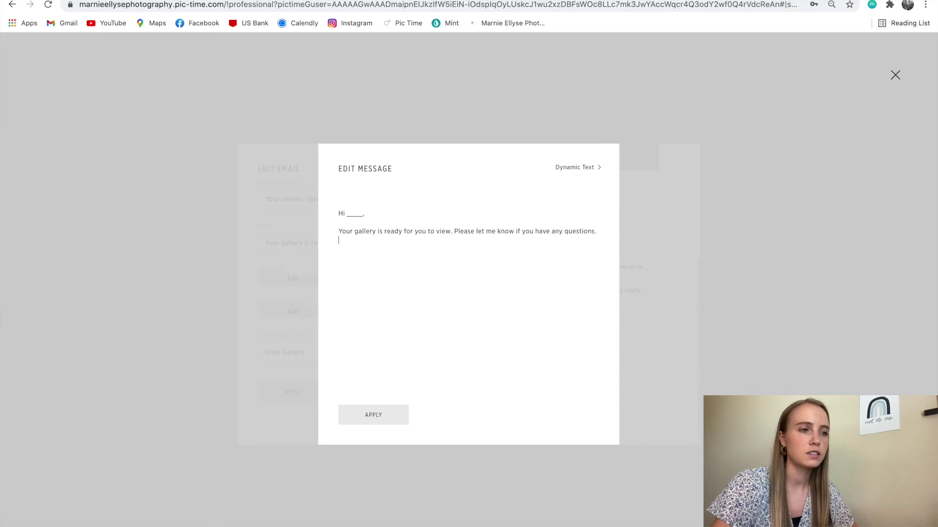
Sign the message off with 'Thanks' and the photographer's name, then apply it
key("Return")
type("Thank")
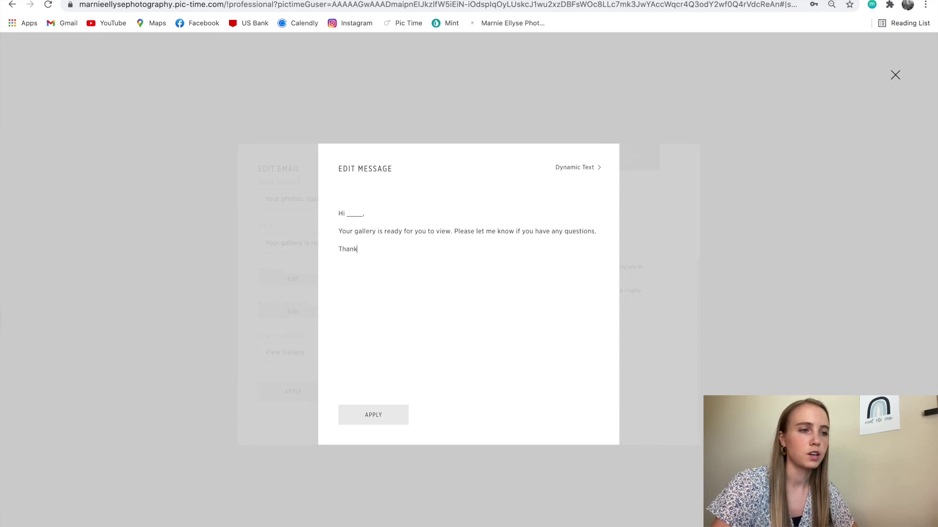
type("s, Marnie")
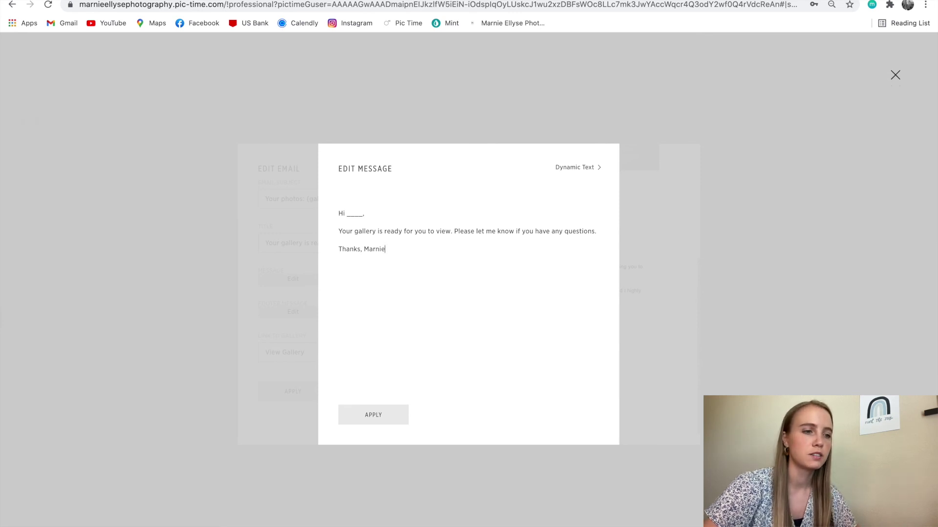
left_click(400, 421)
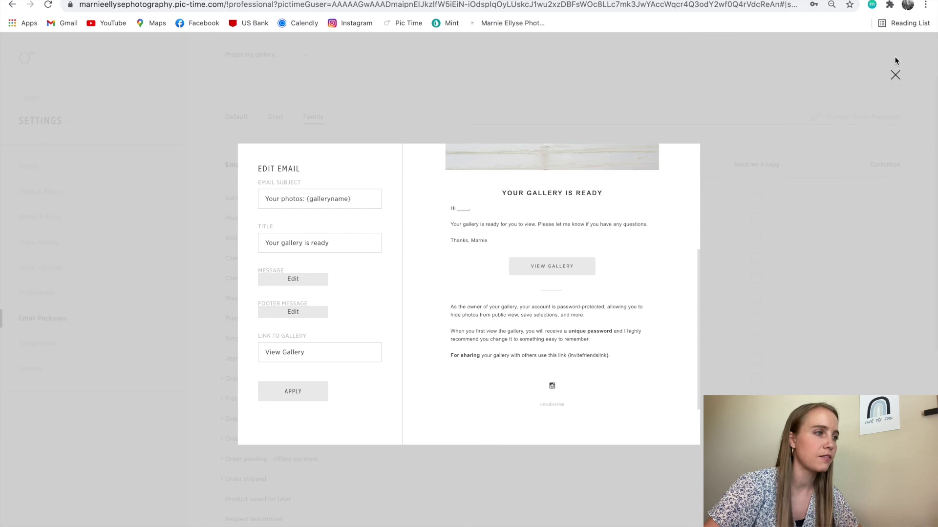
Return to the gallery's Share options, check the client details, and start sending it to the client
left_click(895, 75)
left_click(29, 98)
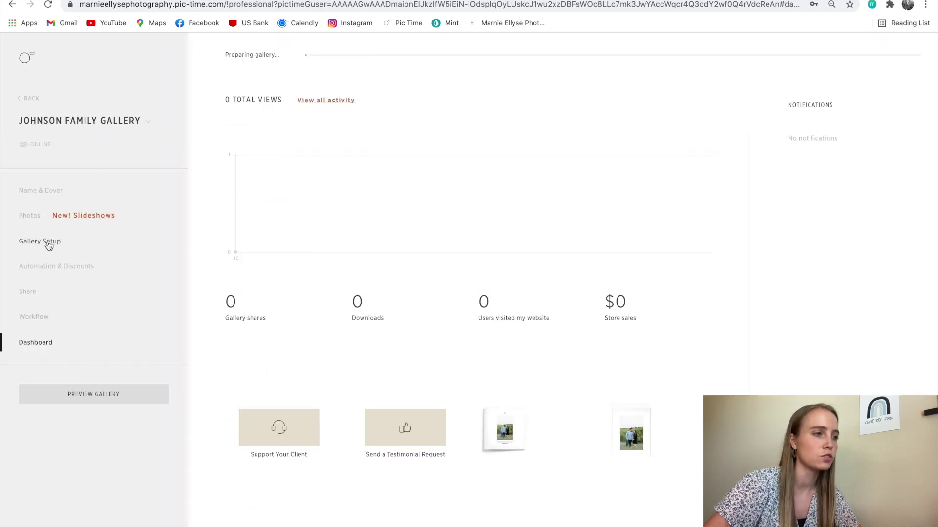
left_click(29, 295)
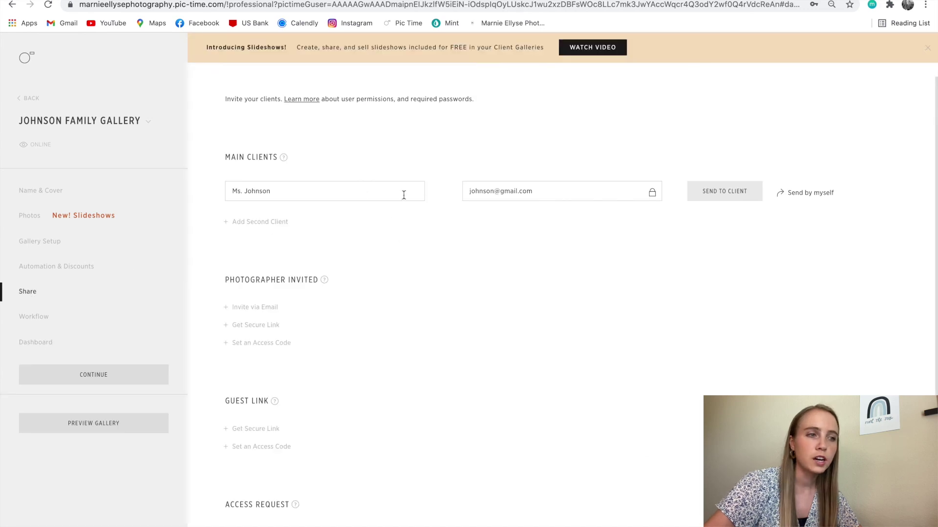
left_click(373, 192)
left_click(486, 186)
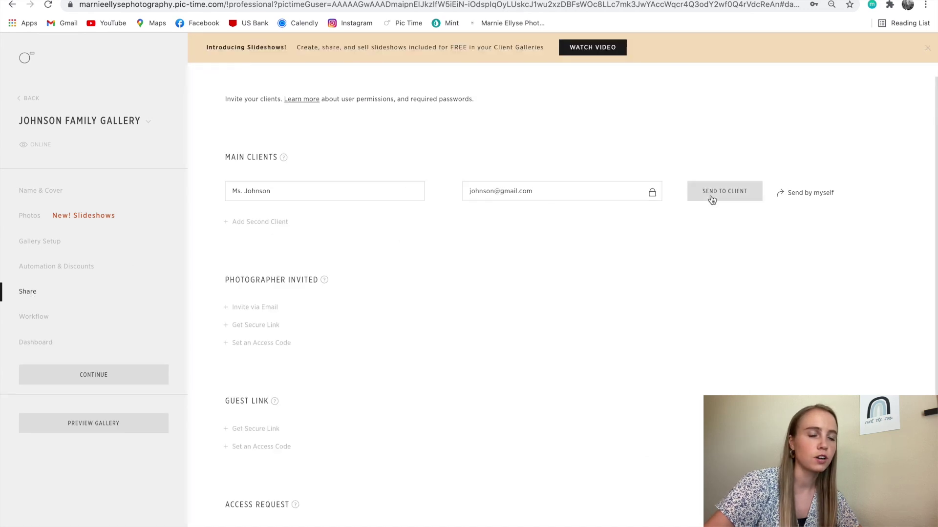
left_click(725, 191)
Choose the Family email package and replace the blanks after 'Hi' with the client's name
left_click(368, 245)
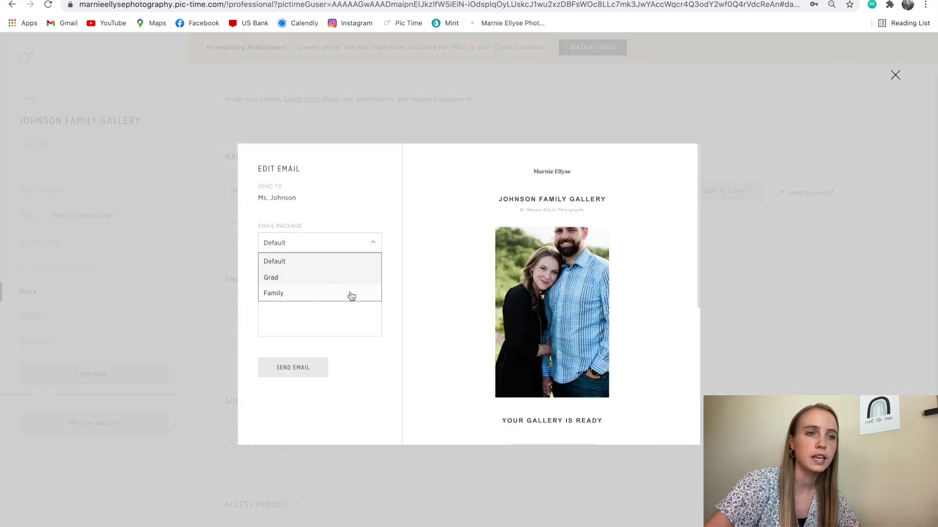
left_click(351, 294)
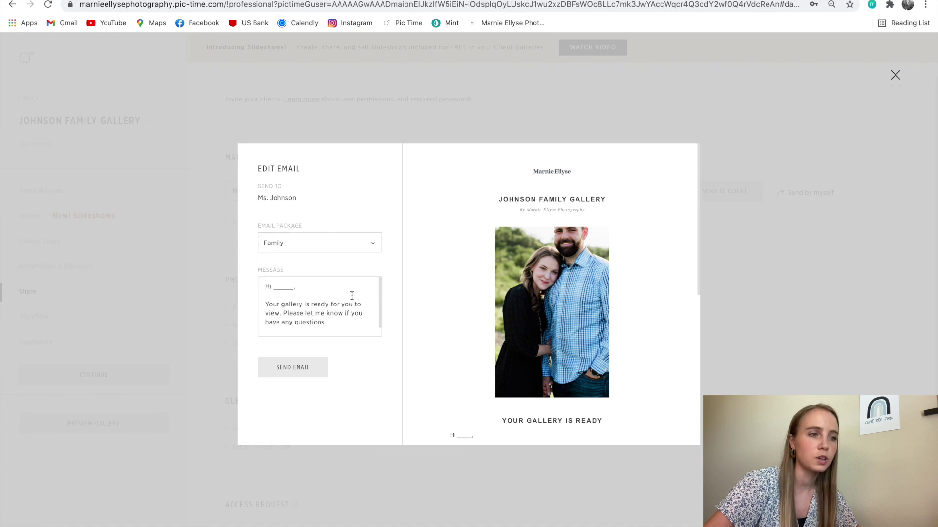
scroll(456, 309, "down", 3)
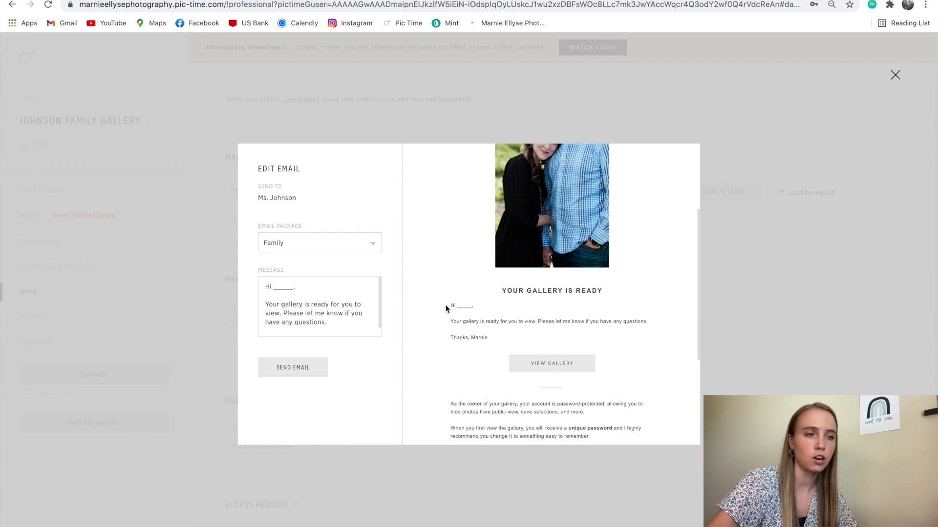
left_click_drag(295, 287, 268, 287)
left_click(290, 287)
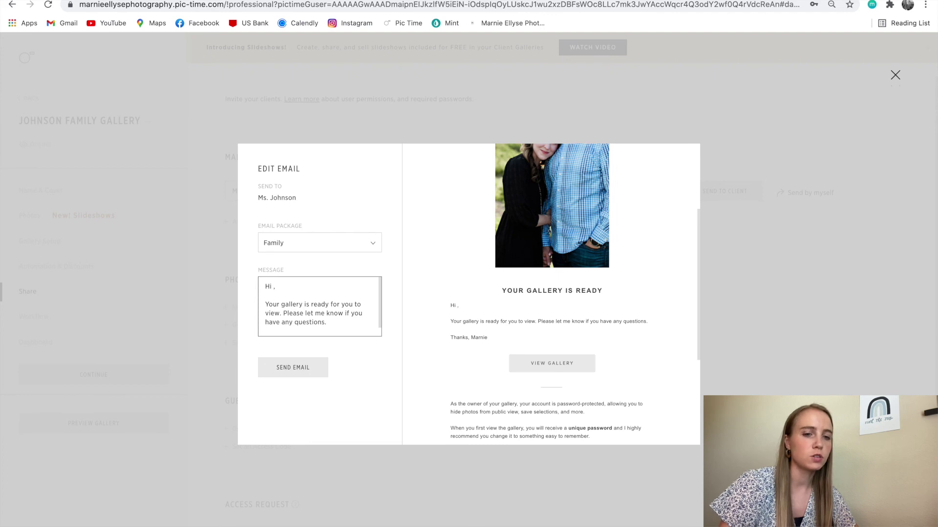
type("Ms. Joh")
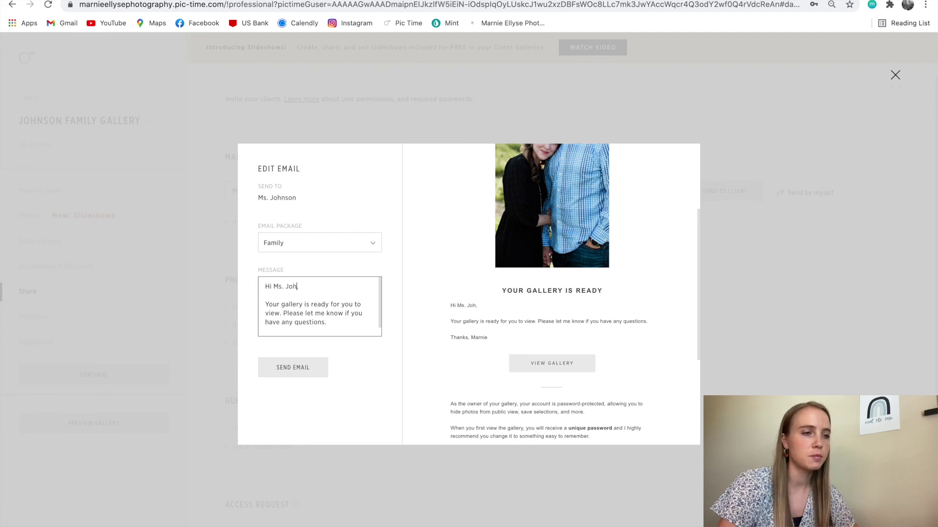
type("nson")
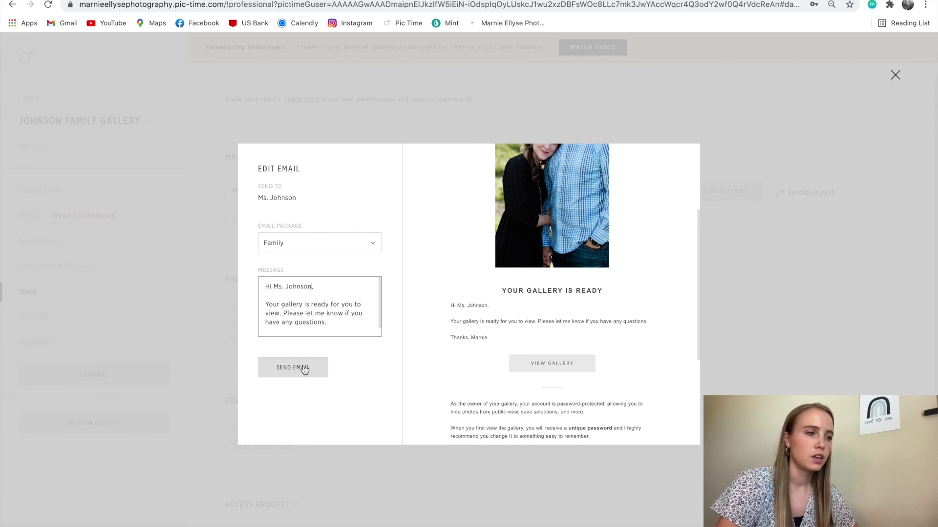